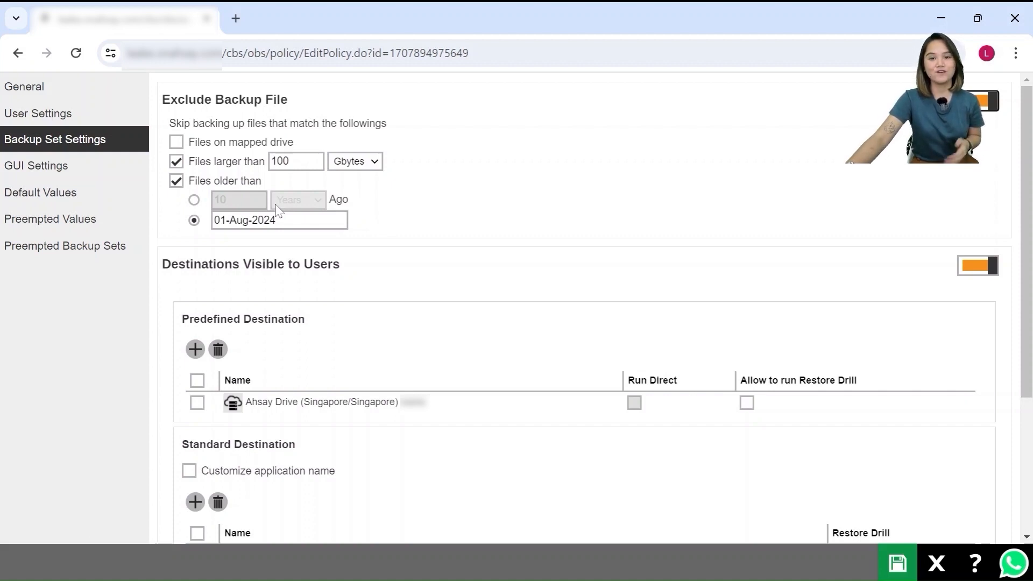
Set the Exclude Backup File rule to skip files larger than 15 Mbytes
drag(294, 161, 251, 164)
text(15)
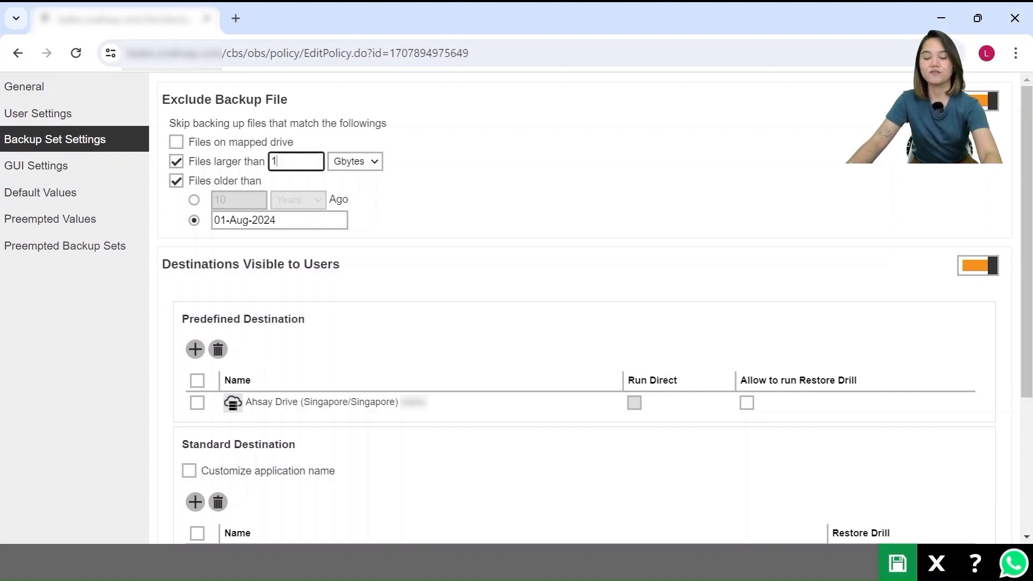
click(355, 162)
click(352, 185)
Set the older-than date for excluded files to 01-Mar-2024 and save the policy
click(226, 220)
click(289, 245)
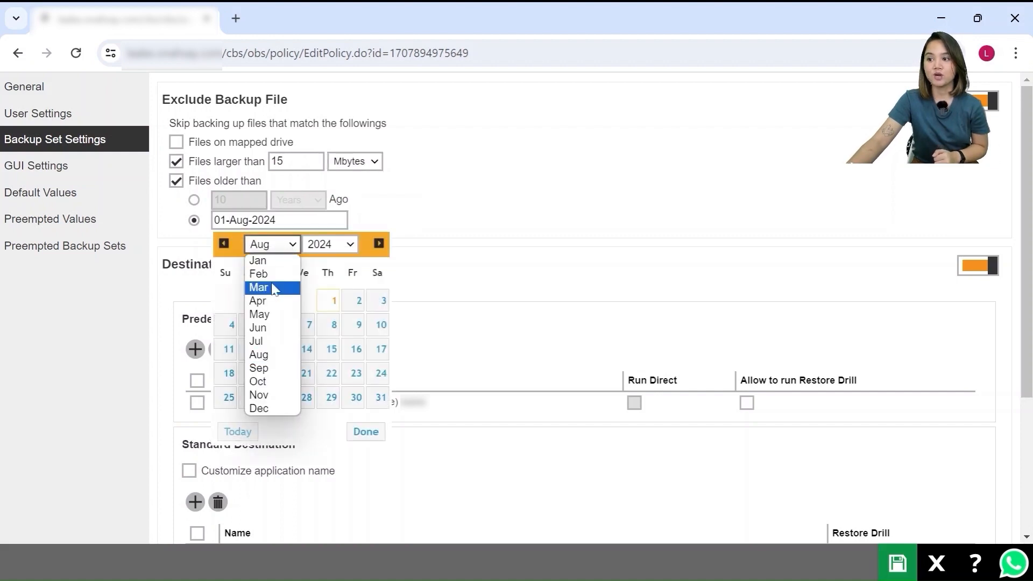
click(258, 288)
click(353, 300)
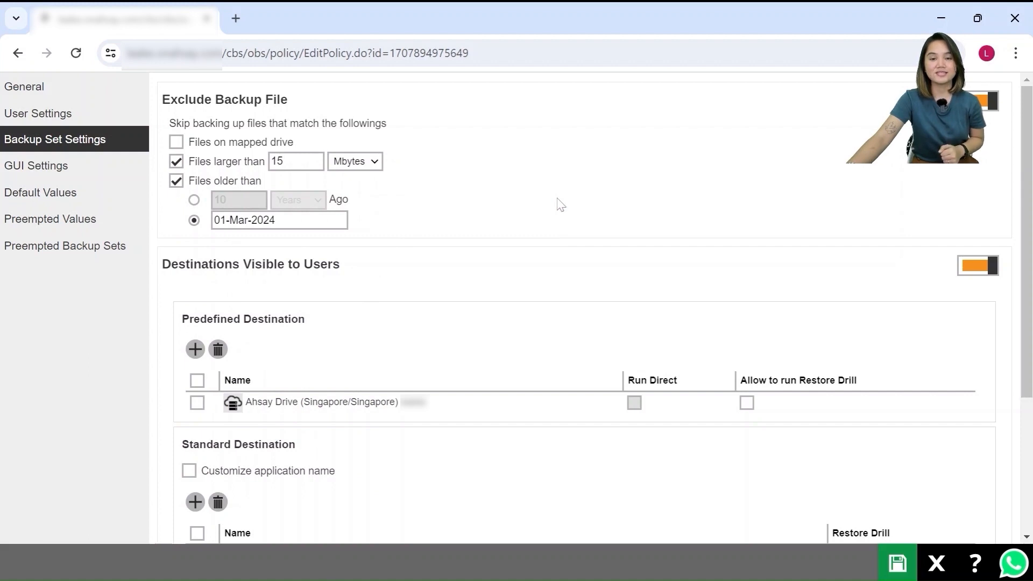
click(896, 563)
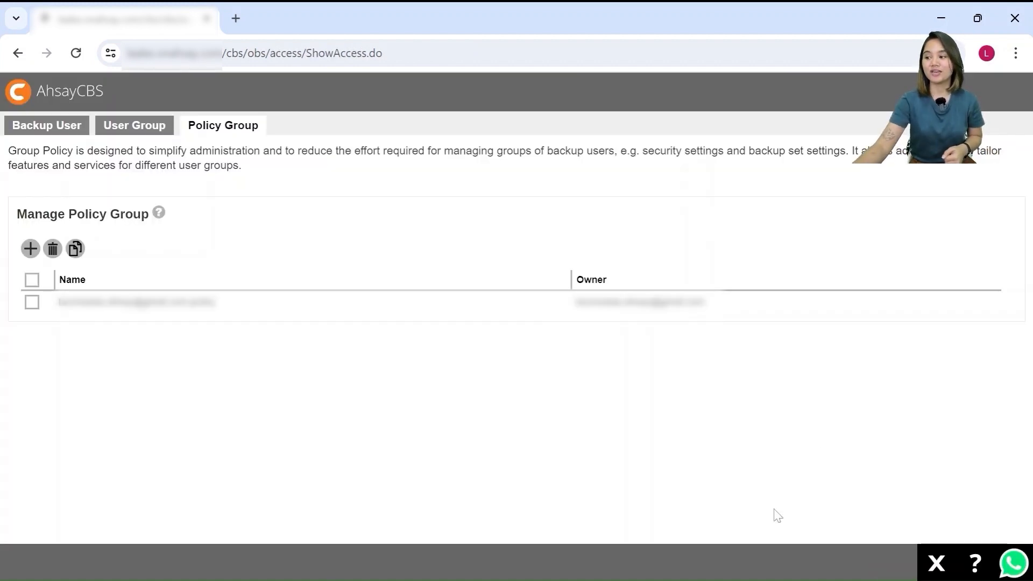
Switch to AhsayOBM and log in with the account password
click(682, 567)
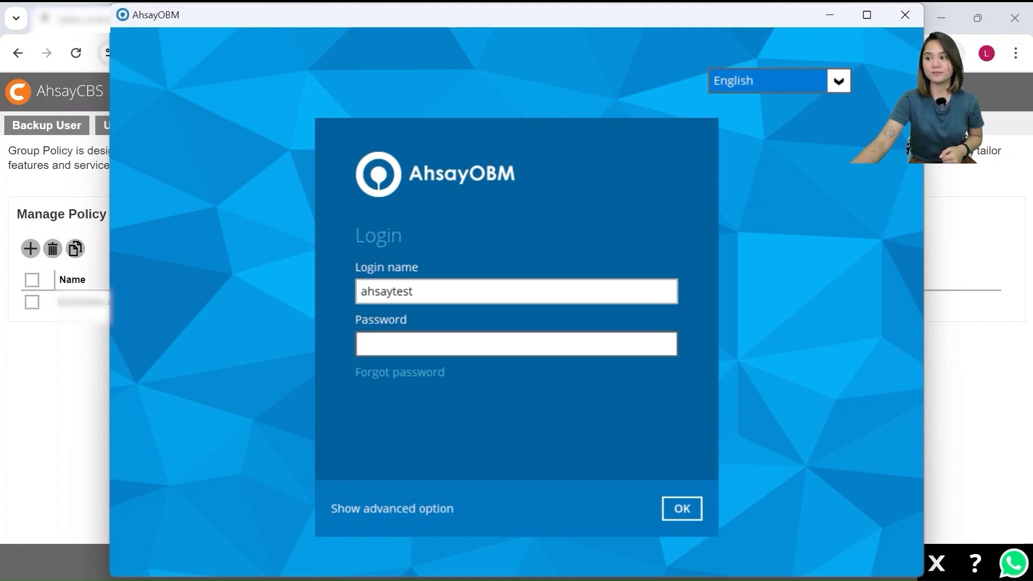
click(516, 344)
text(•••••••••••)
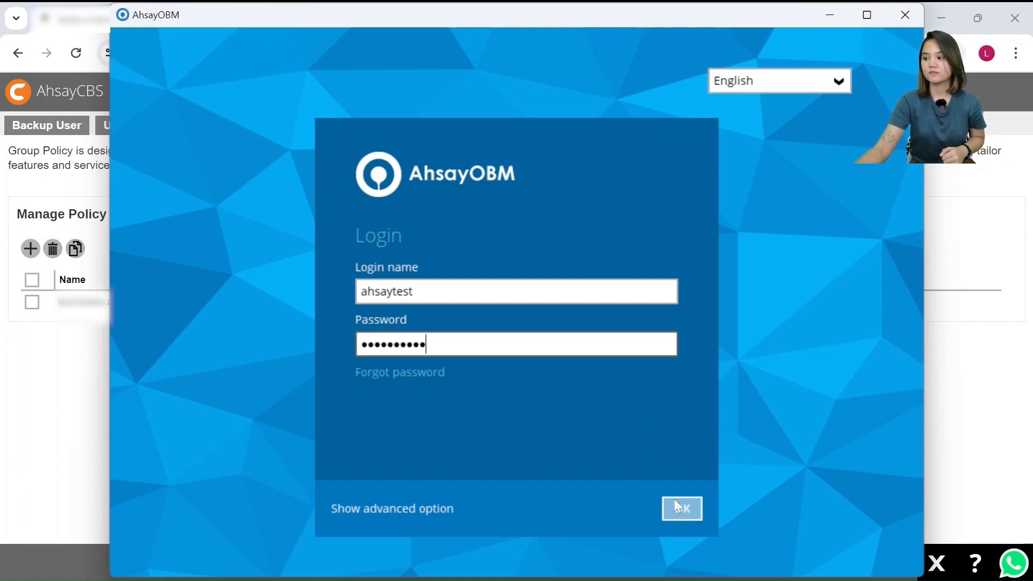
click(680, 508)
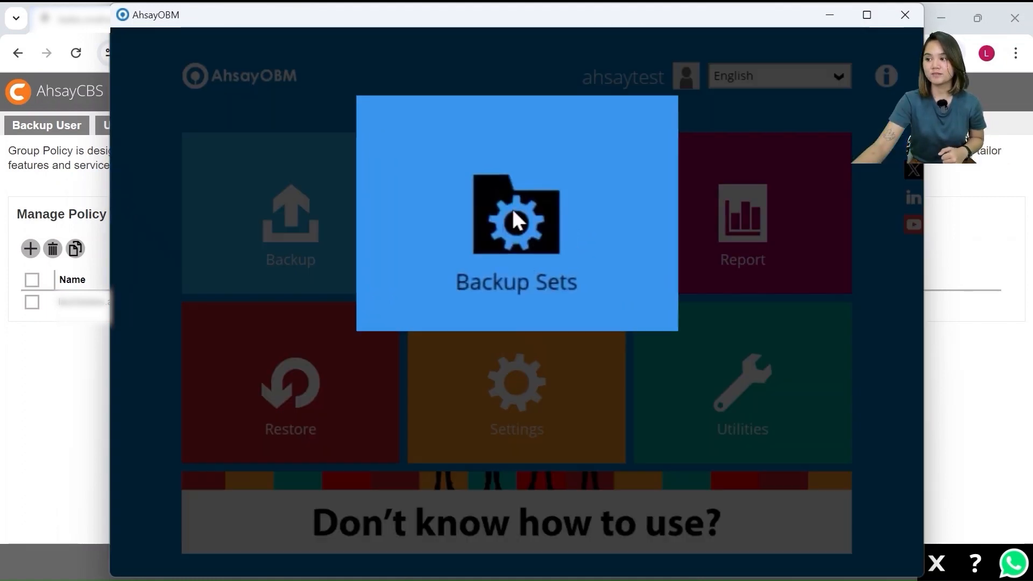
Open the advanced source selection of the File Backup of Important Files backup set with individual files shown
click(513, 212)
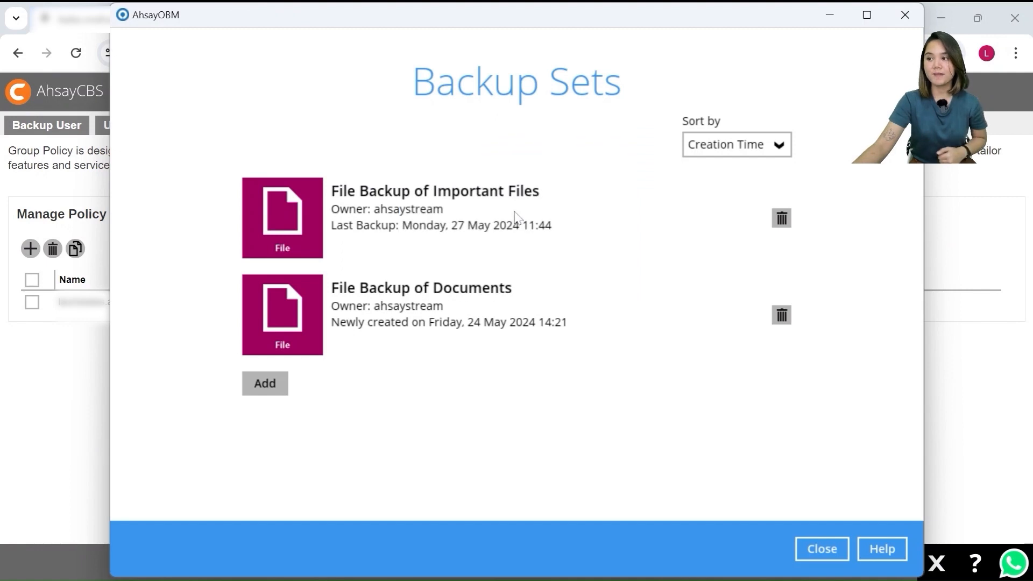
click(540, 205)
click(340, 146)
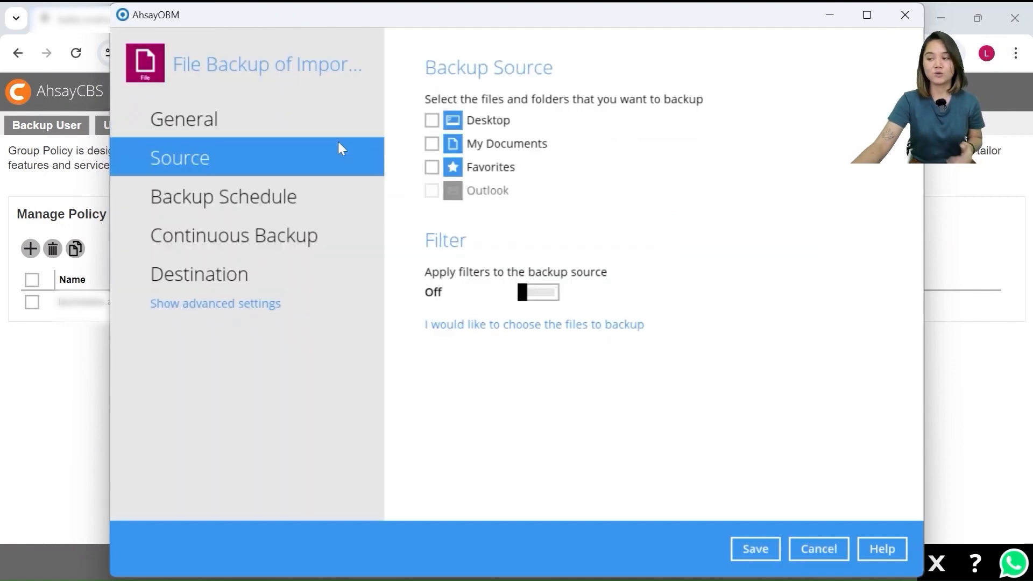
click(593, 329)
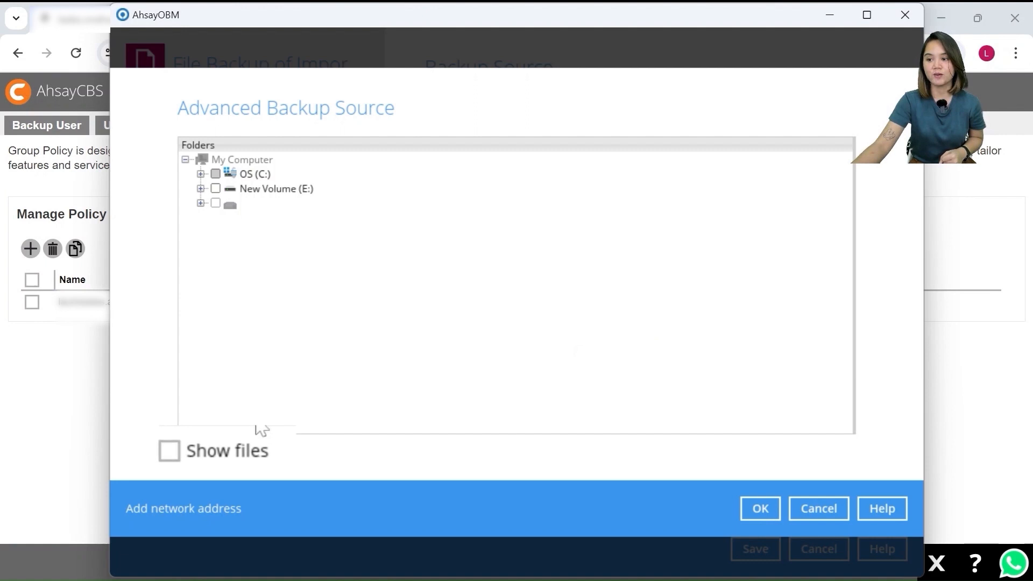
click(184, 451)
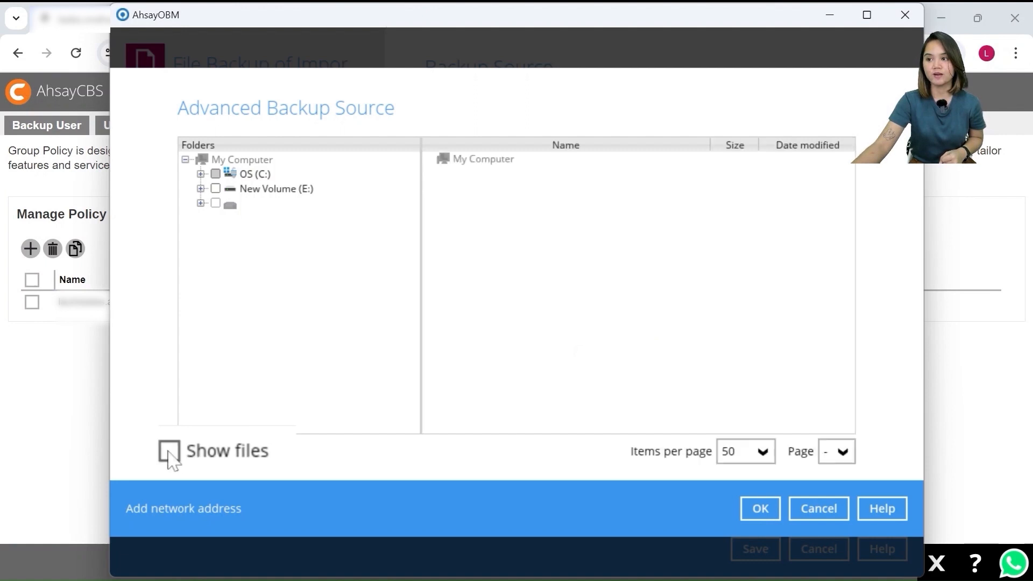
Browse to the Important Files folder in AhsayMedia's Documents on the C: drive and examine which files are excluded, comparing sizes and dates
click(258, 176)
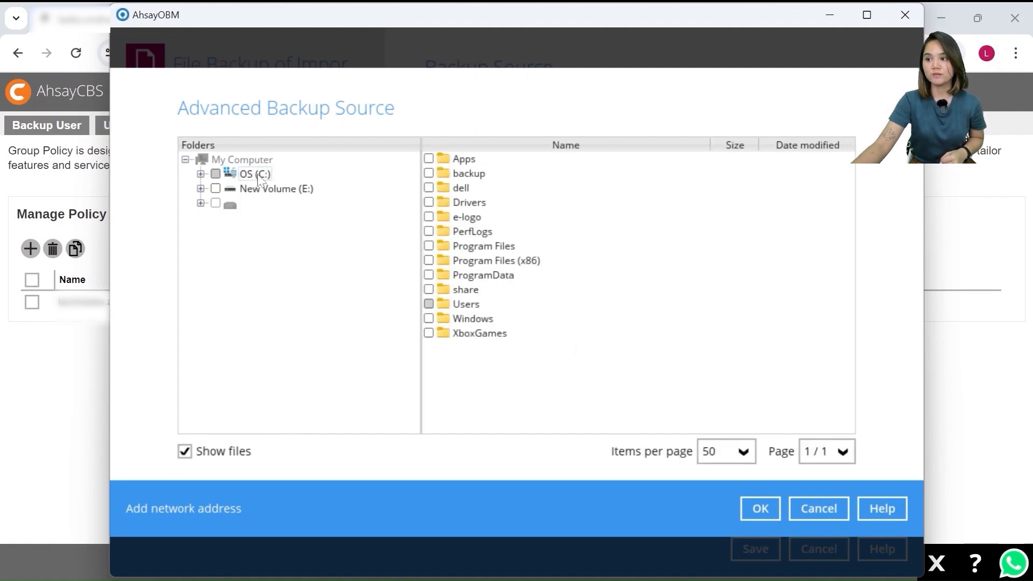
double_click(471, 309)
click(492, 192)
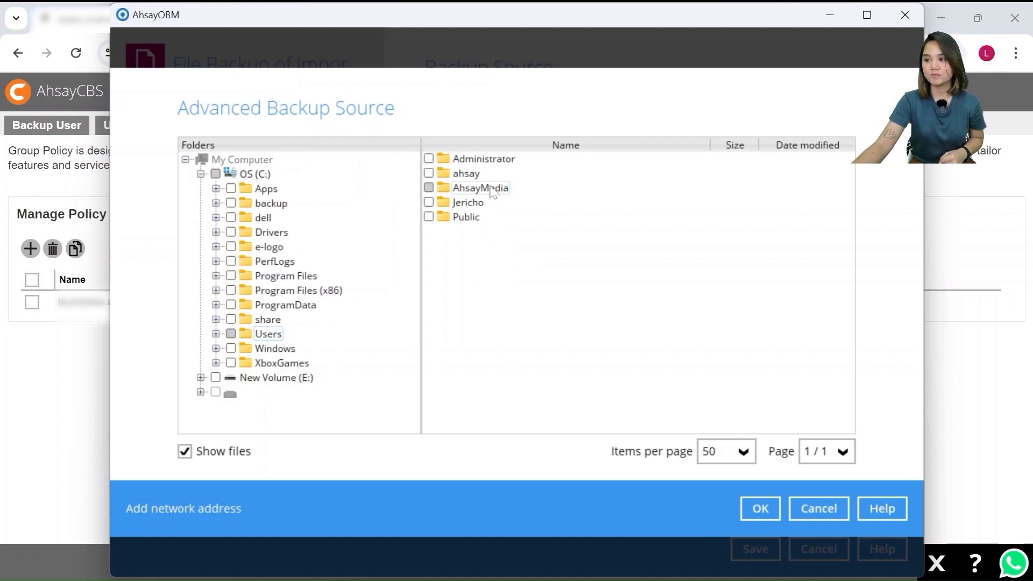
double_click(493, 192)
double_click(476, 217)
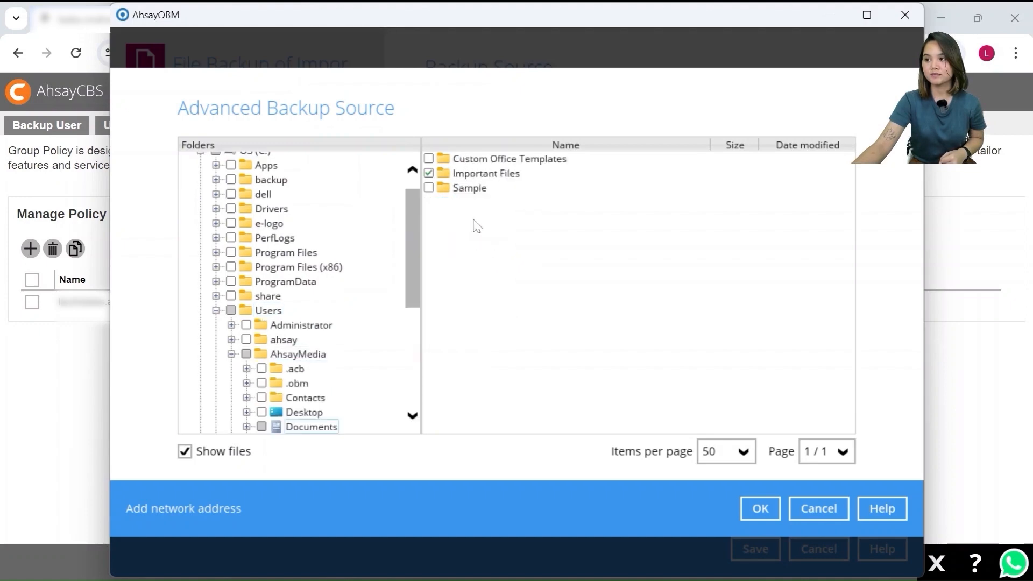
double_click(479, 173)
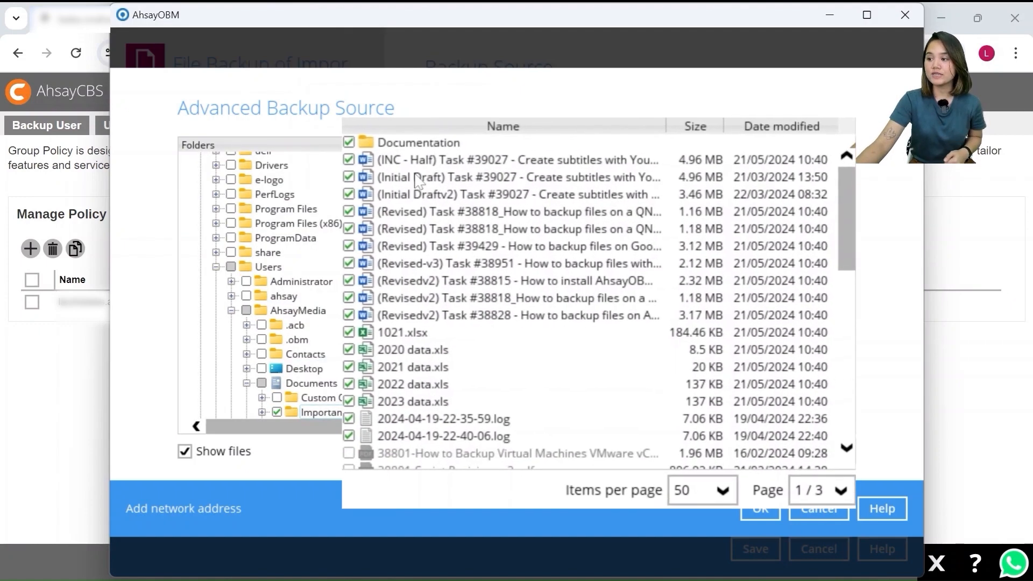
scroll(646, 261, down, 5)
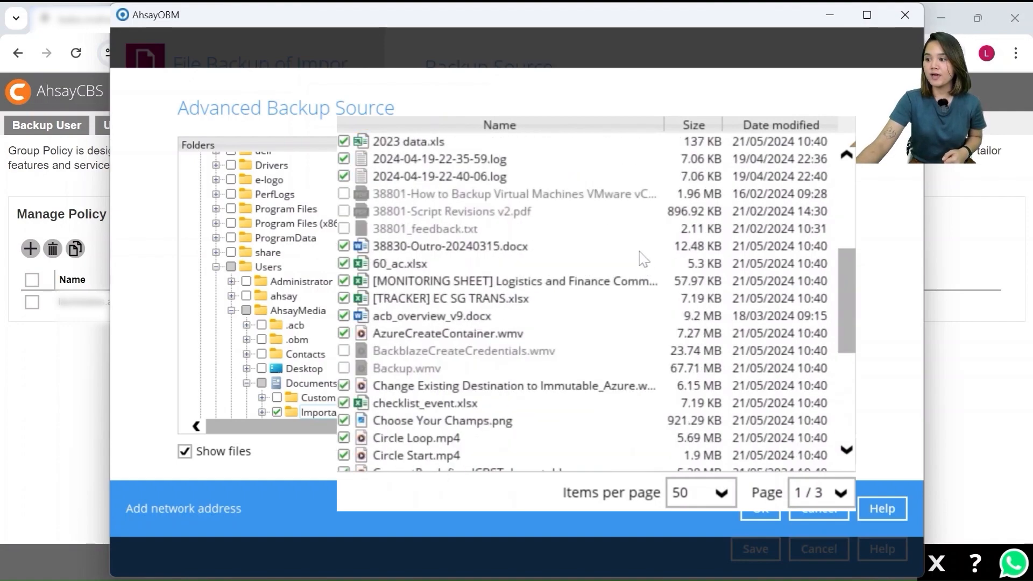
scroll(640, 253, down, 5)
scroll(673, 260, up, 5)
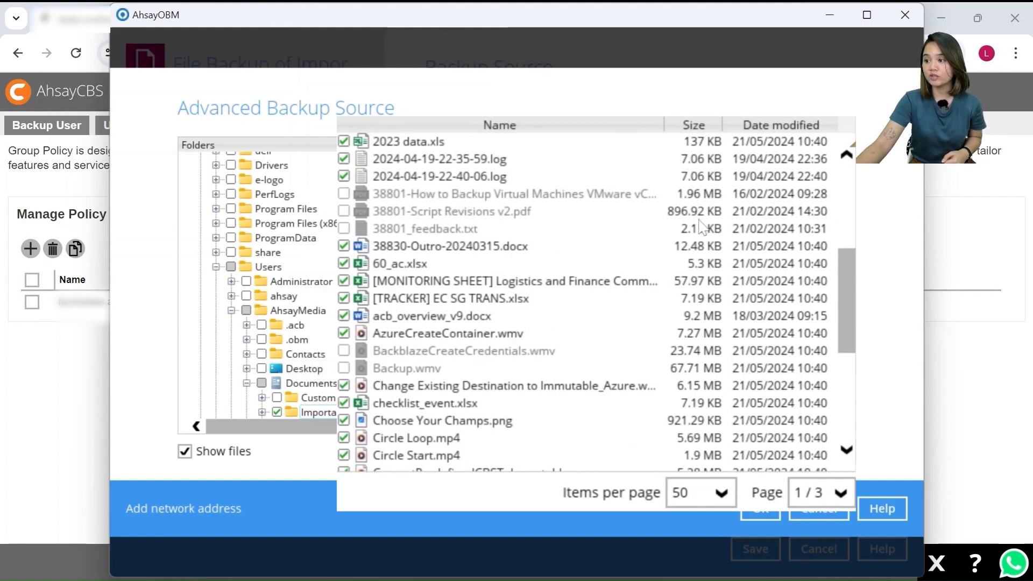
scroll(700, 229, down, 2)
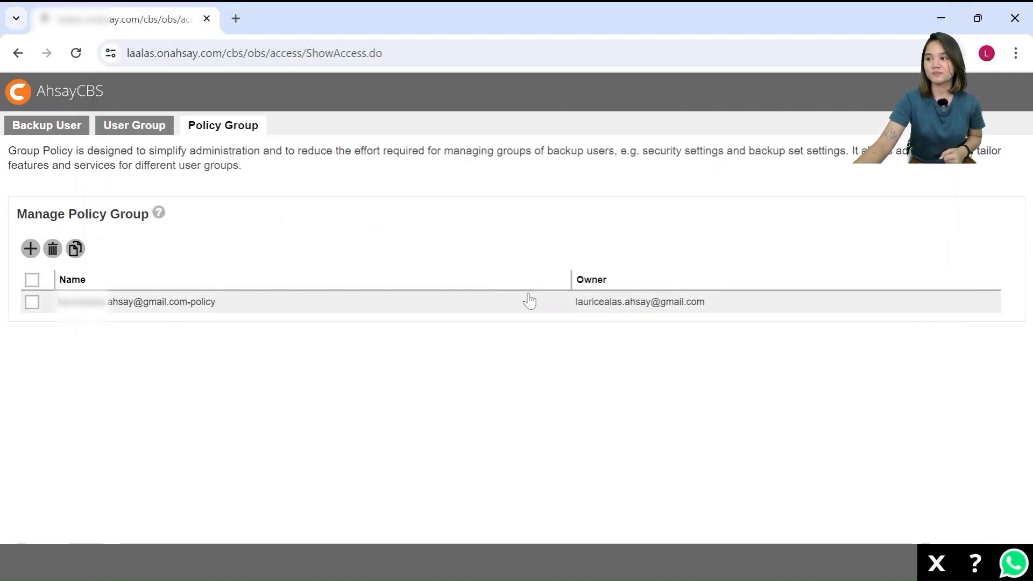
In the AhsayCBS policy group's backup set settings, turn off Exclude Backup File and save the policy
click(526, 298)
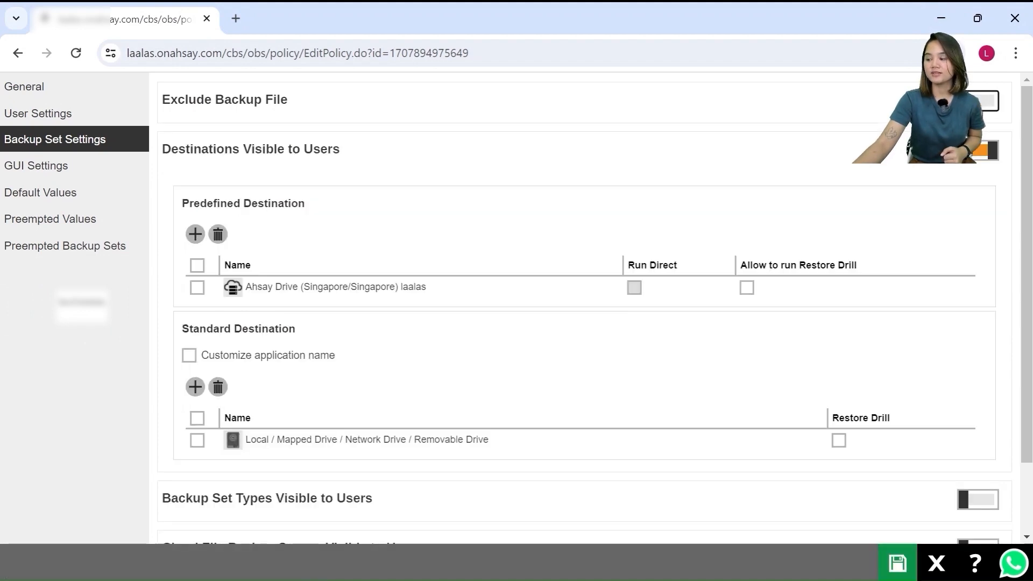
click(884, 554)
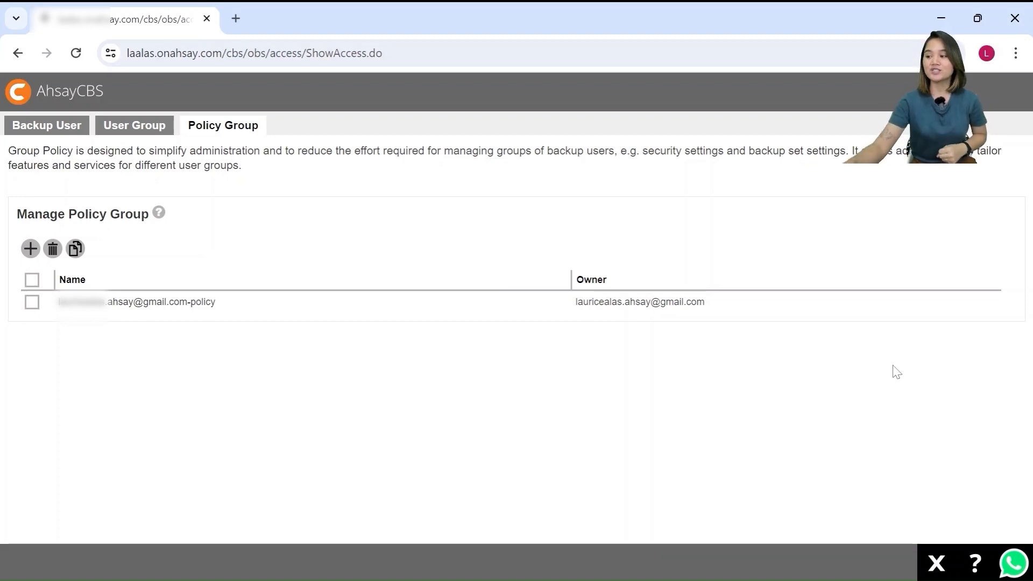
Switch back to AhsayOBM and leave the advanced source selection and the backup set settings without saving
mouse_move(746, 561)
click(652, 564)
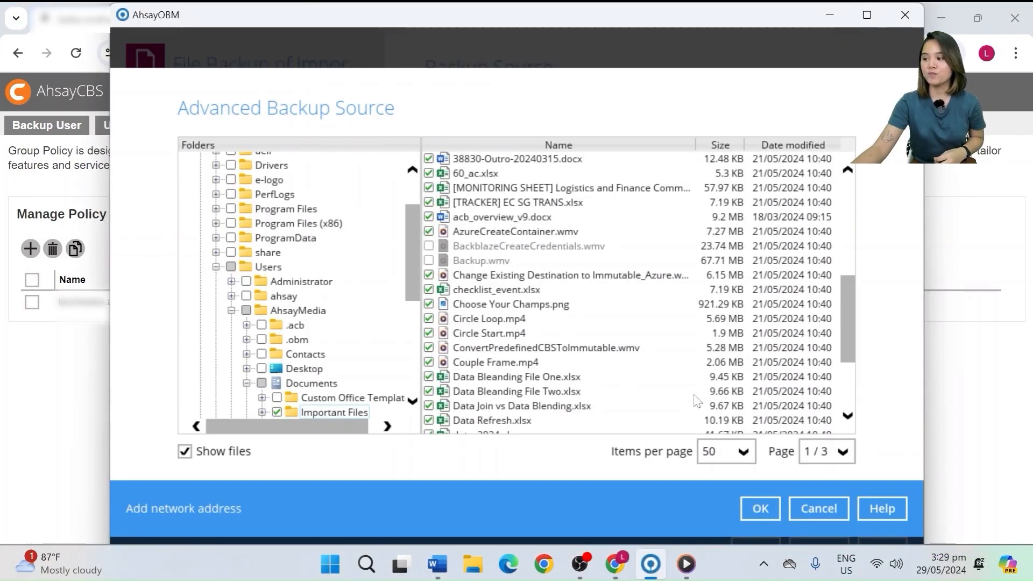
click(832, 503)
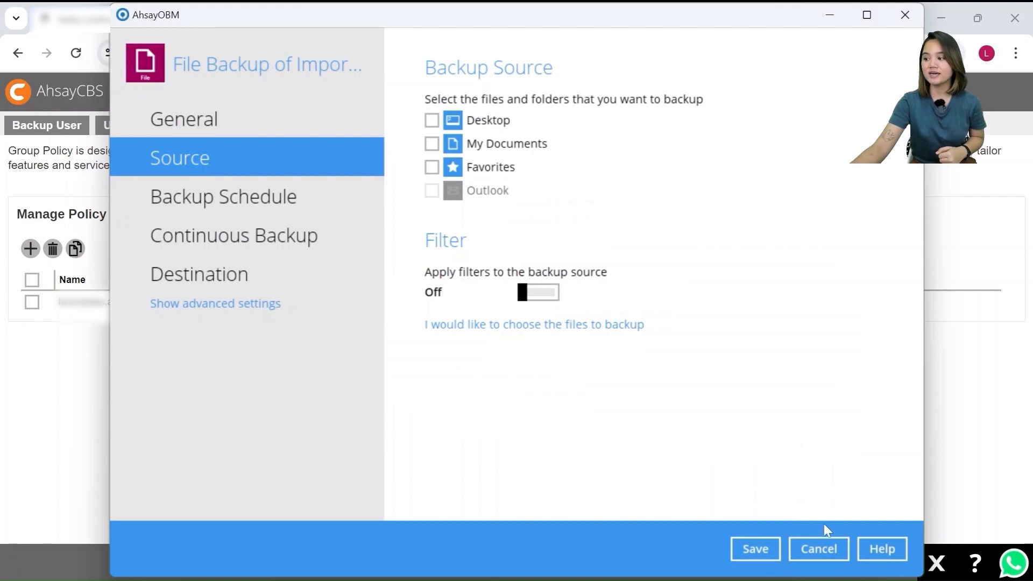
click(819, 548)
Reopen the source settings of the File Backup of Important Files backup set and turn on filters for the backup source
click(580, 220)
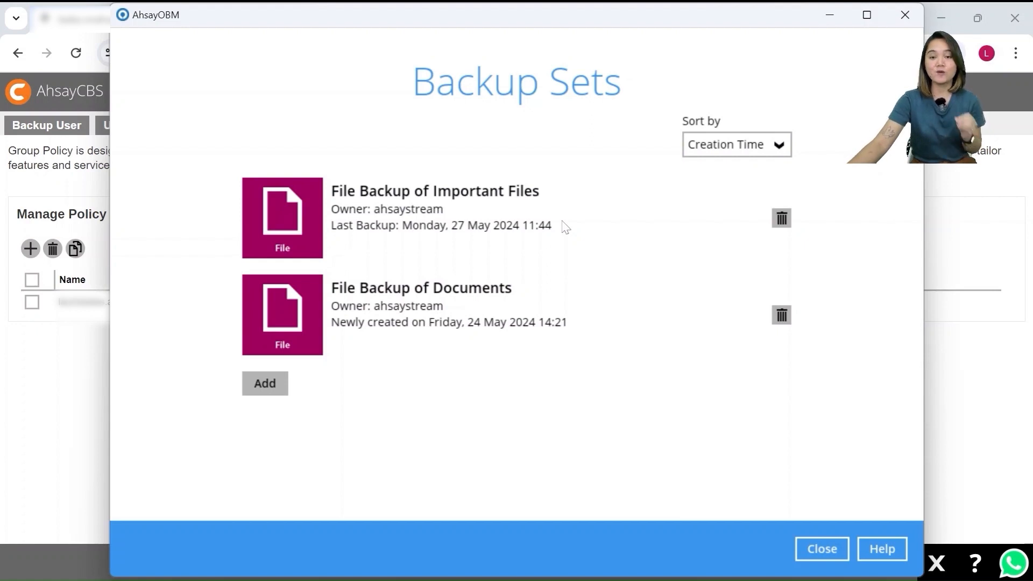
click(565, 226)
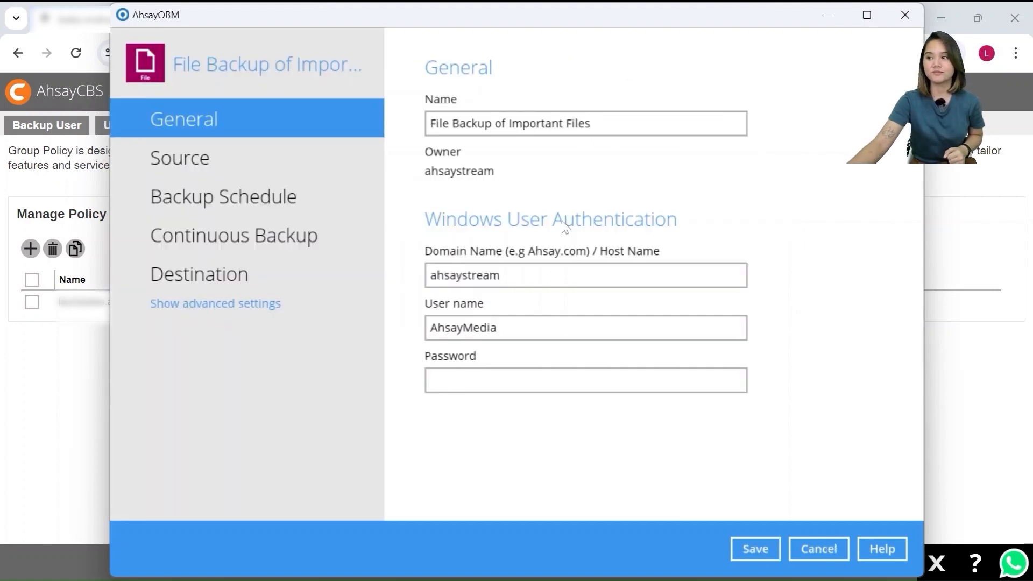
click(350, 163)
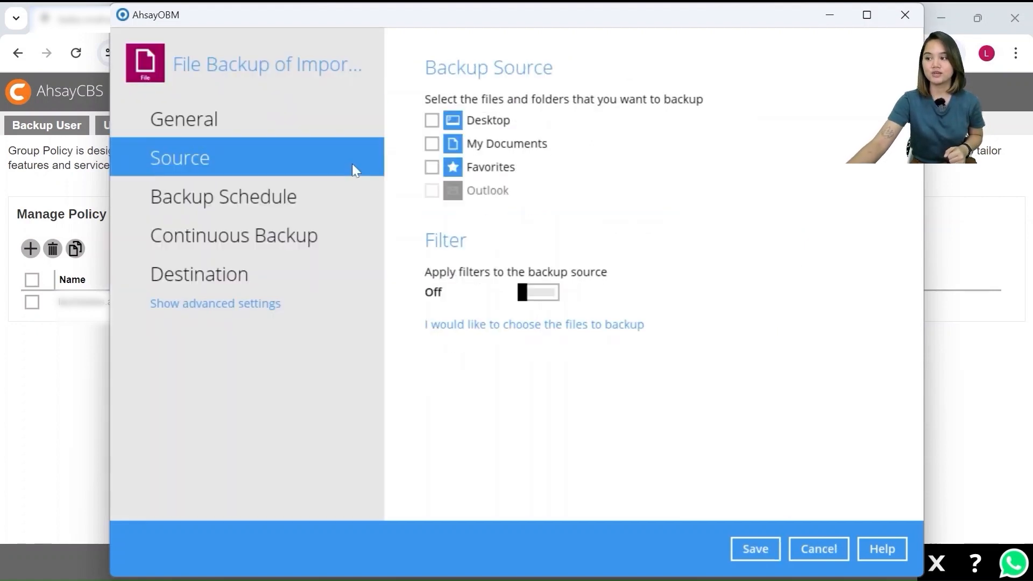
click(538, 292)
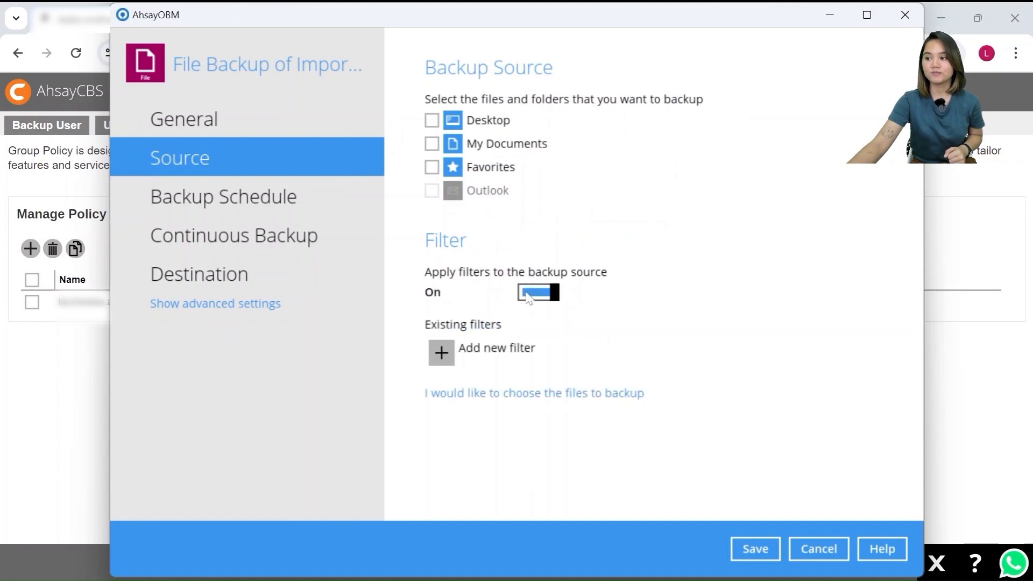
Add a new backup filter that excludes matched files/folders and includes all unmatched files/folders
click(442, 353)
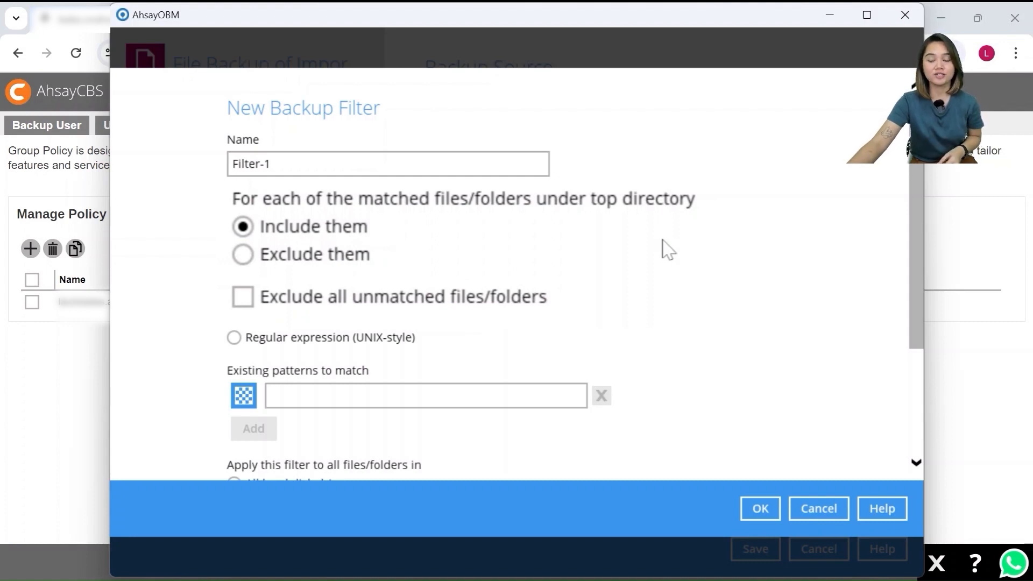
click(243, 297)
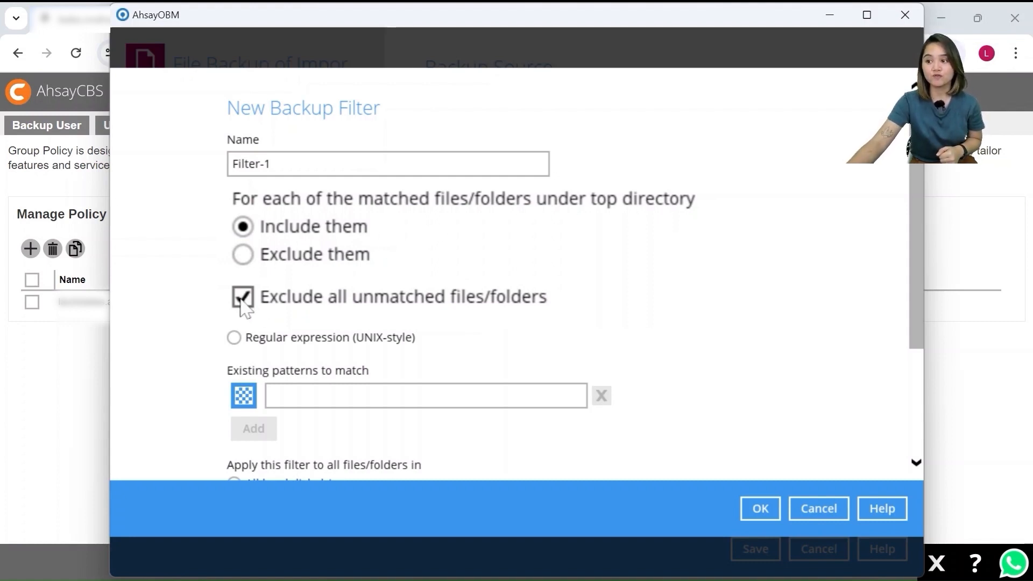
click(247, 261)
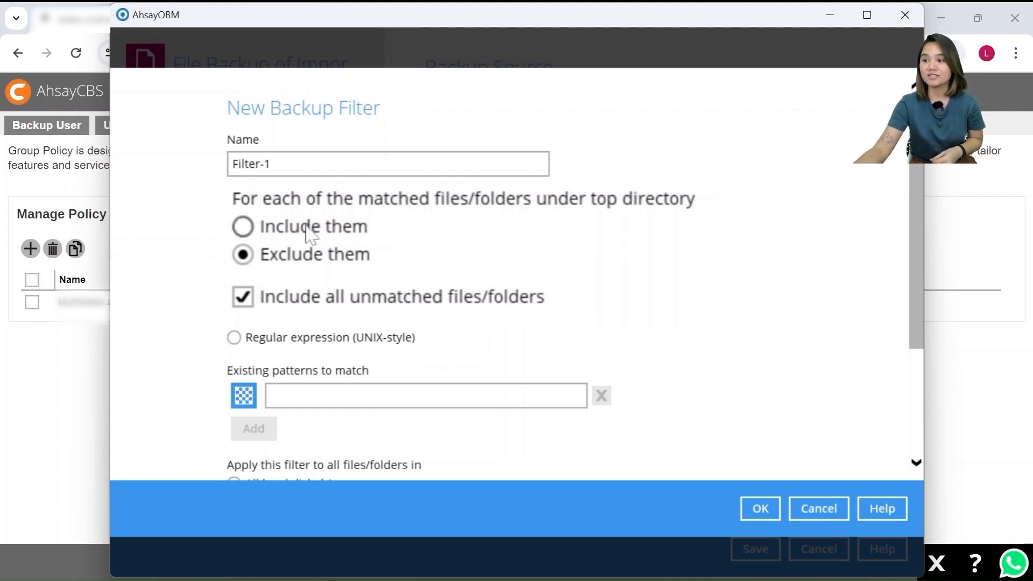
click(243, 226)
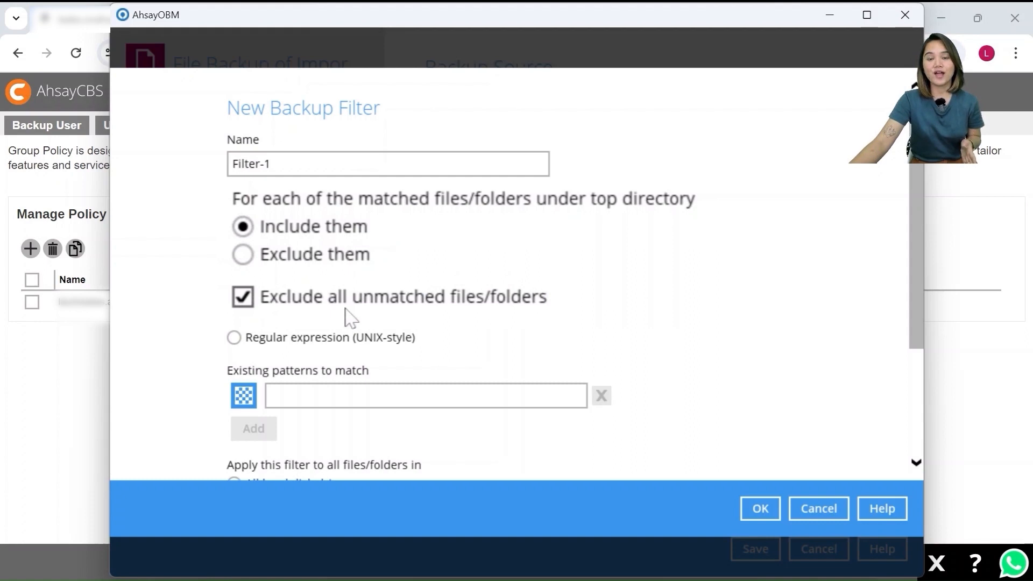
click(247, 256)
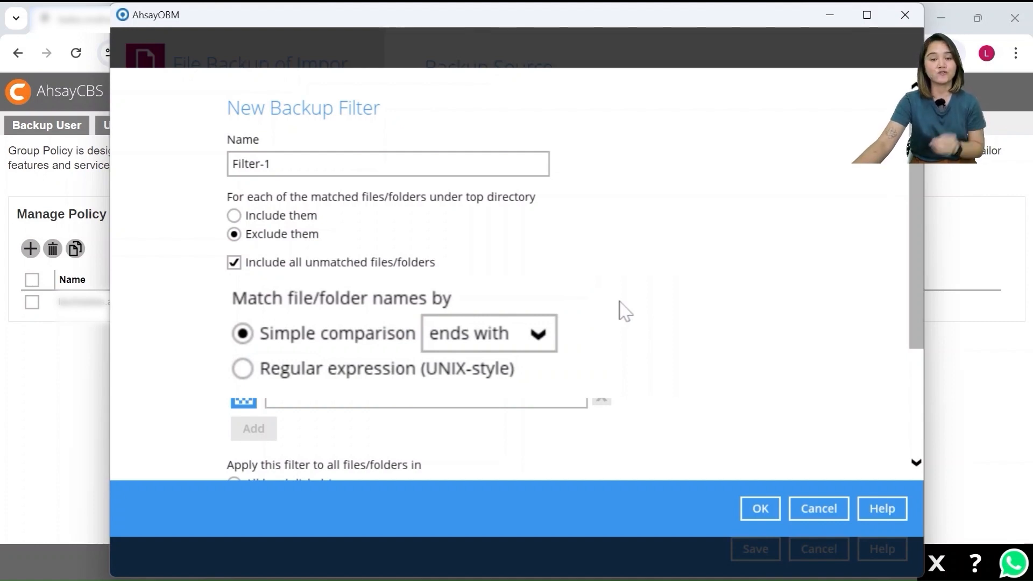
Set the filter's name matching to simple comparison "ends with" and review its pattern, location and apply-to options
click(524, 334)
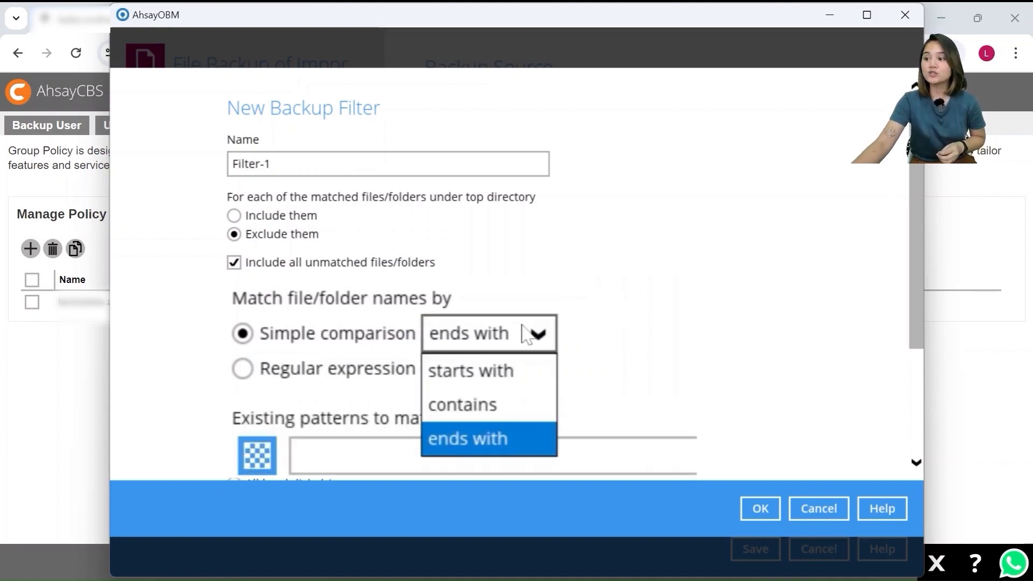
click(534, 439)
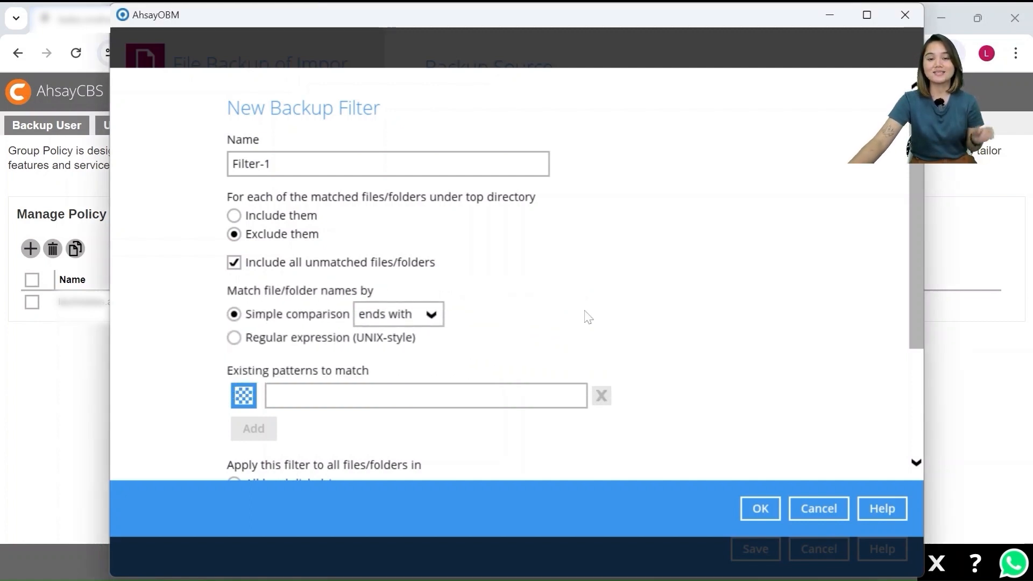
click(668, 401)
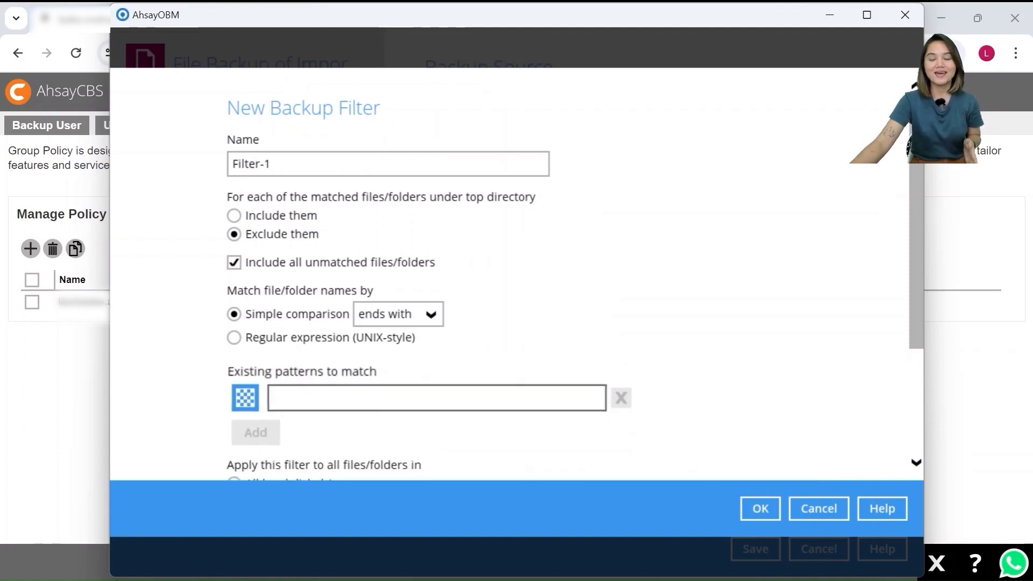
scroll(445, 396, down, 3)
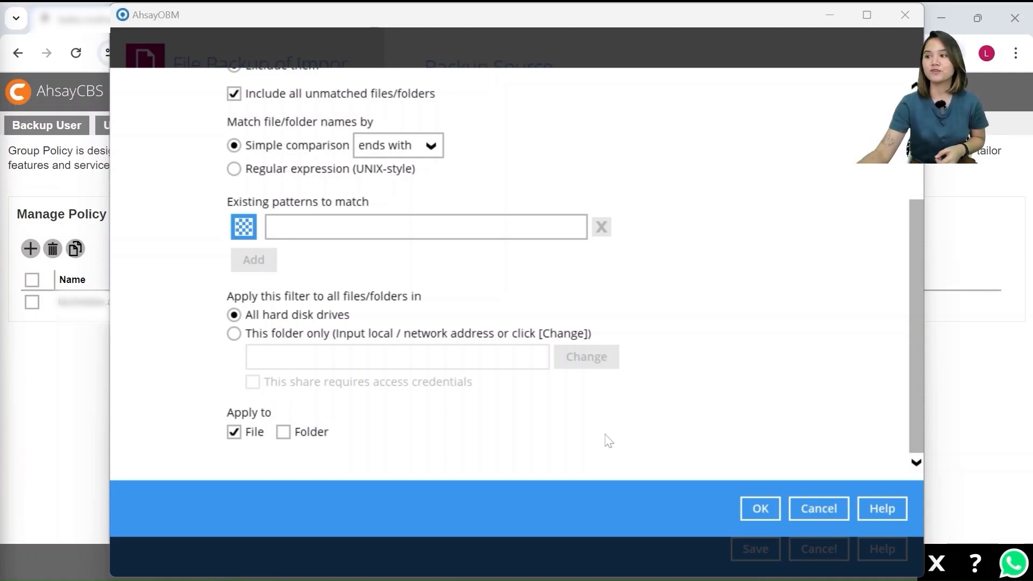
Name the new backup filter include - contains "task" - exclude unmatched
scroll(623, 449, up, 5)
key(ctrl+a)
text(includ)
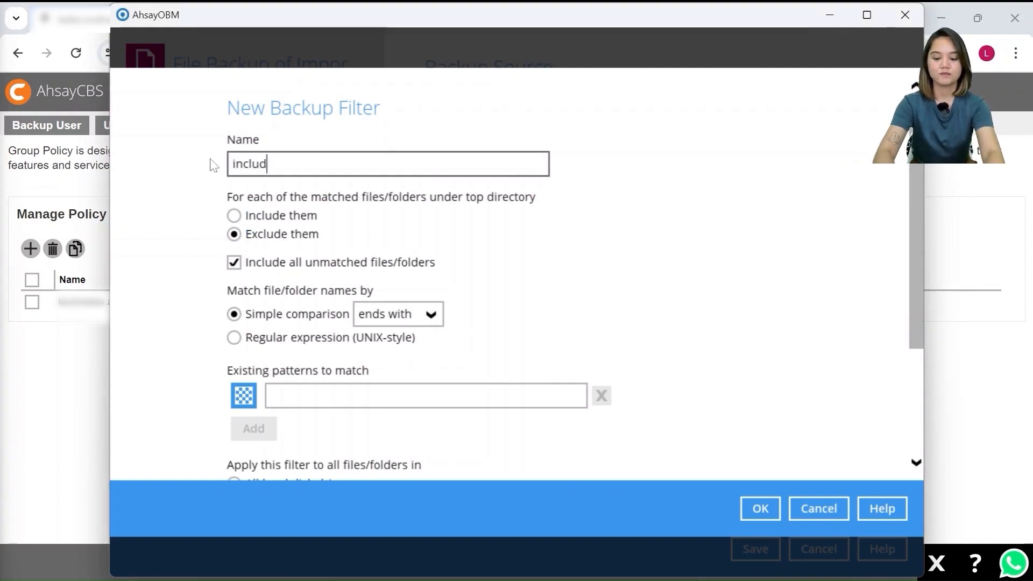
text(e - contains "task" - excl)
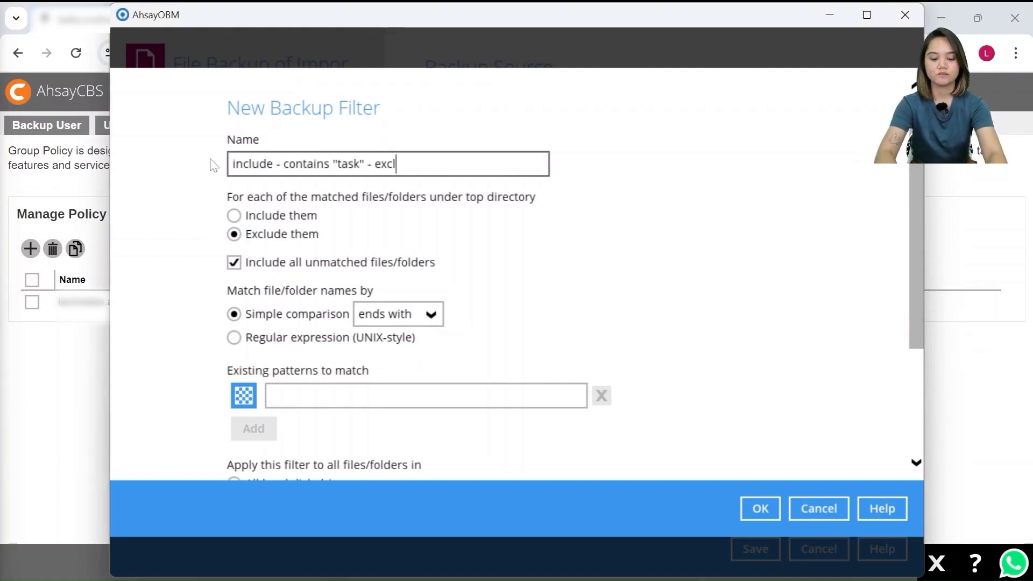
text(ude unmatched)
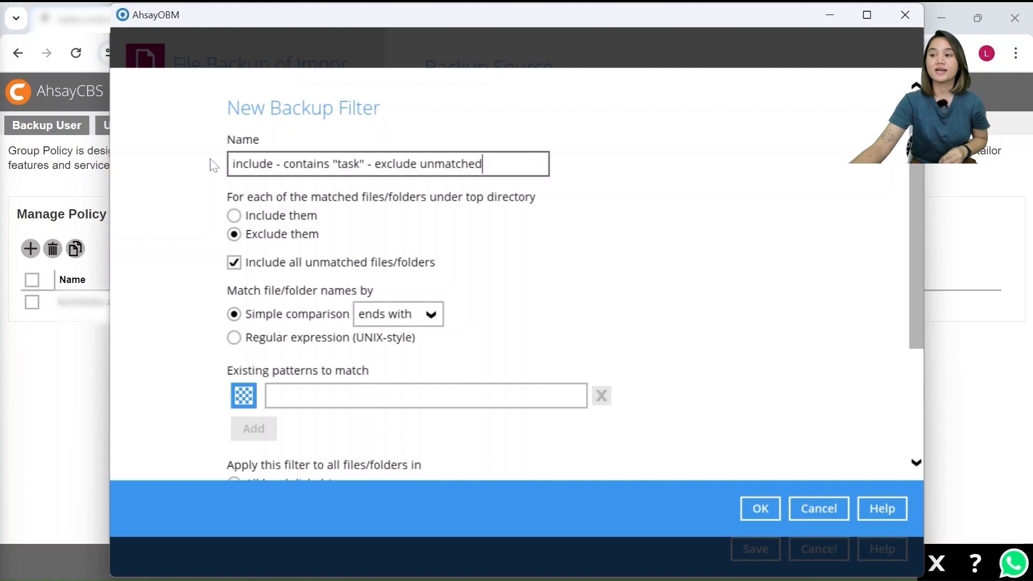
Set the filter to include files/folders whose names contain "task" and exclude all unmatched ones
click(234, 215)
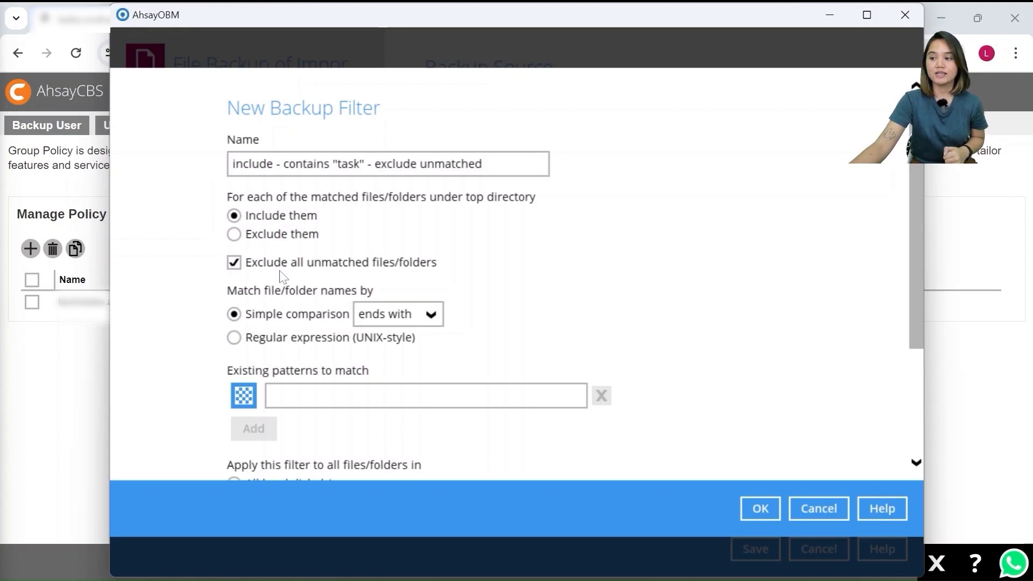
click(412, 314)
click(421, 361)
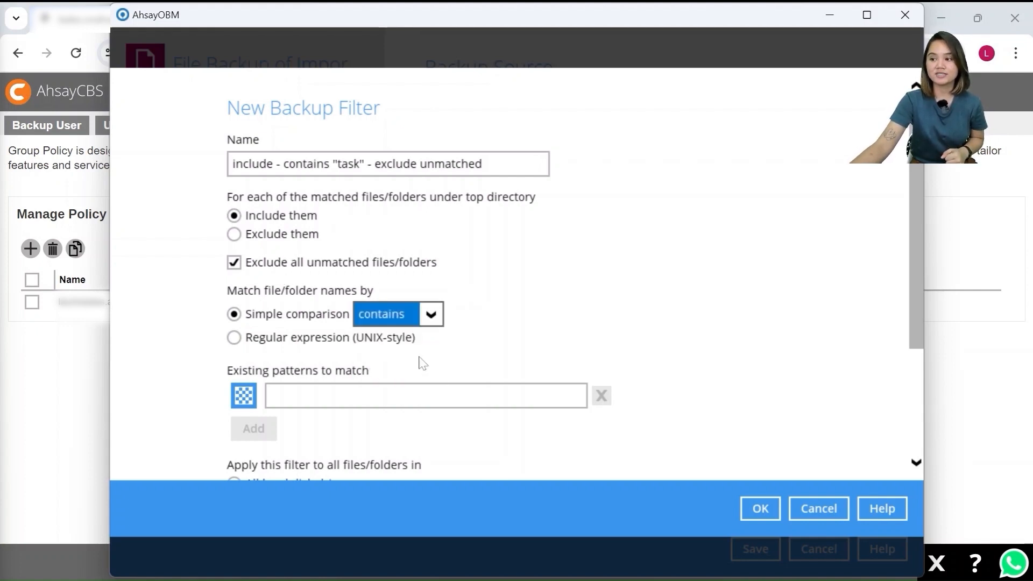
click(420, 395)
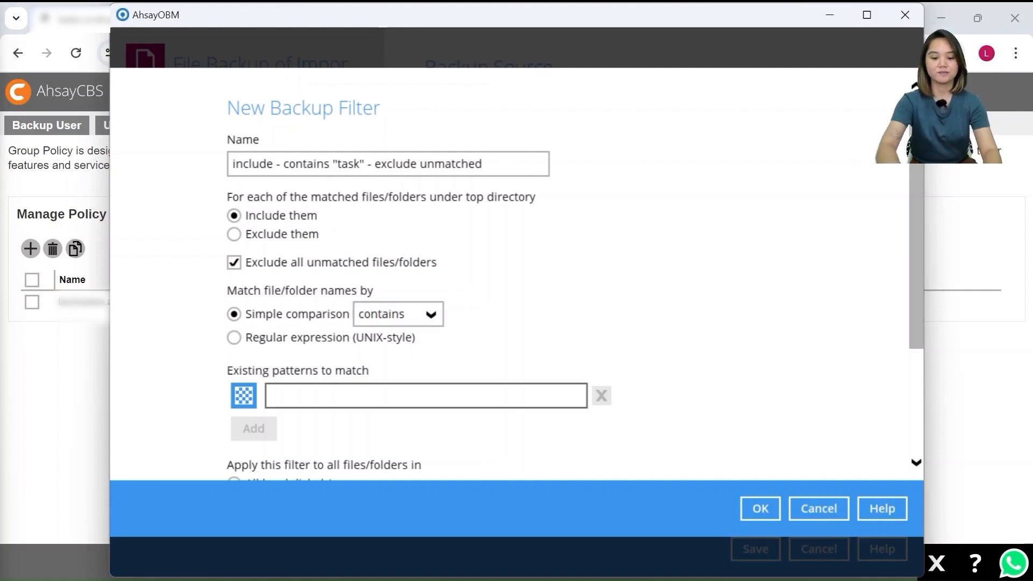
text(task)
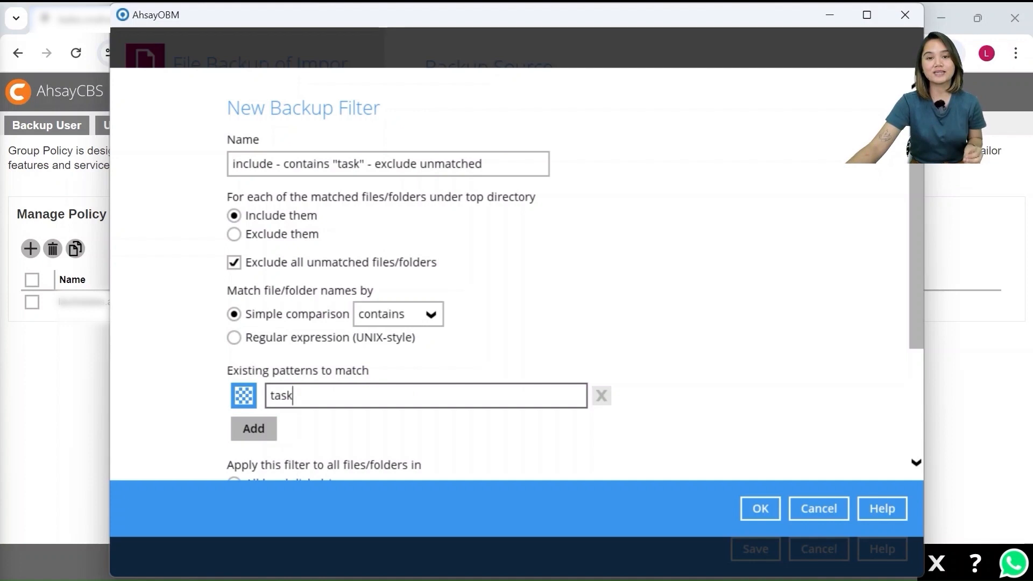
Limit the filter to the Important Files folder in Documents and add the filter to the backup source
scroll(234, 371, down, 3)
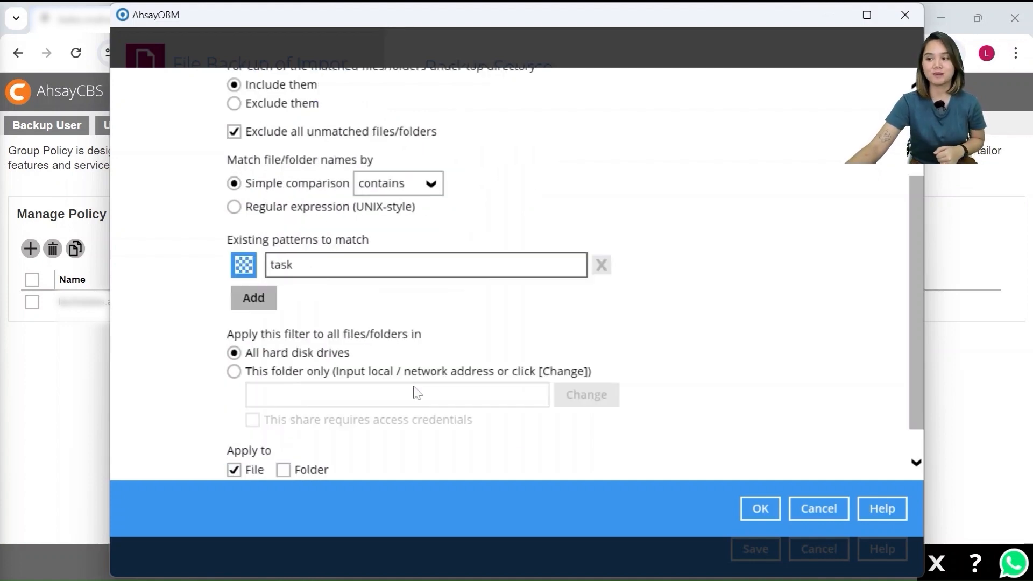
click(234, 371)
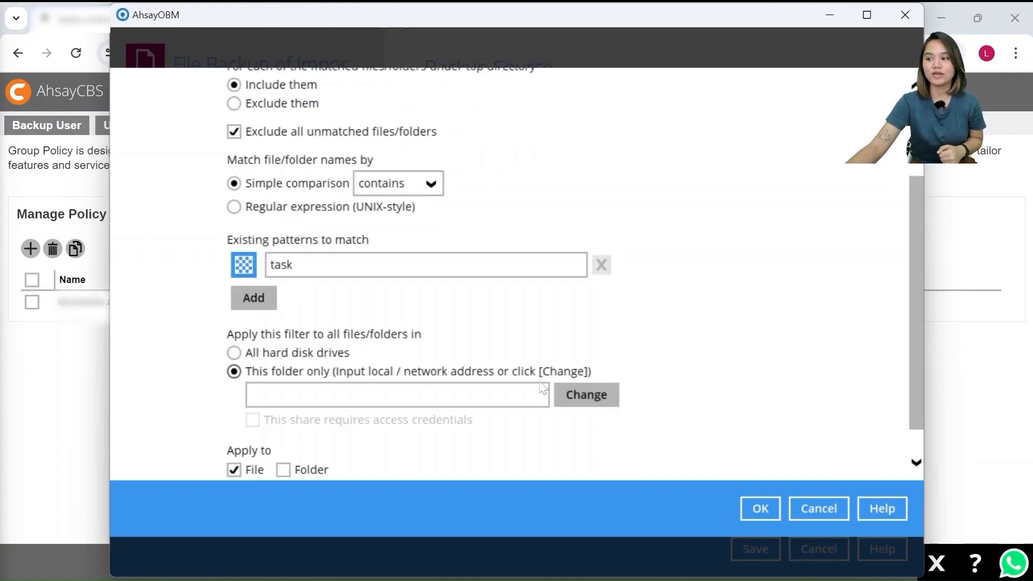
click(570, 394)
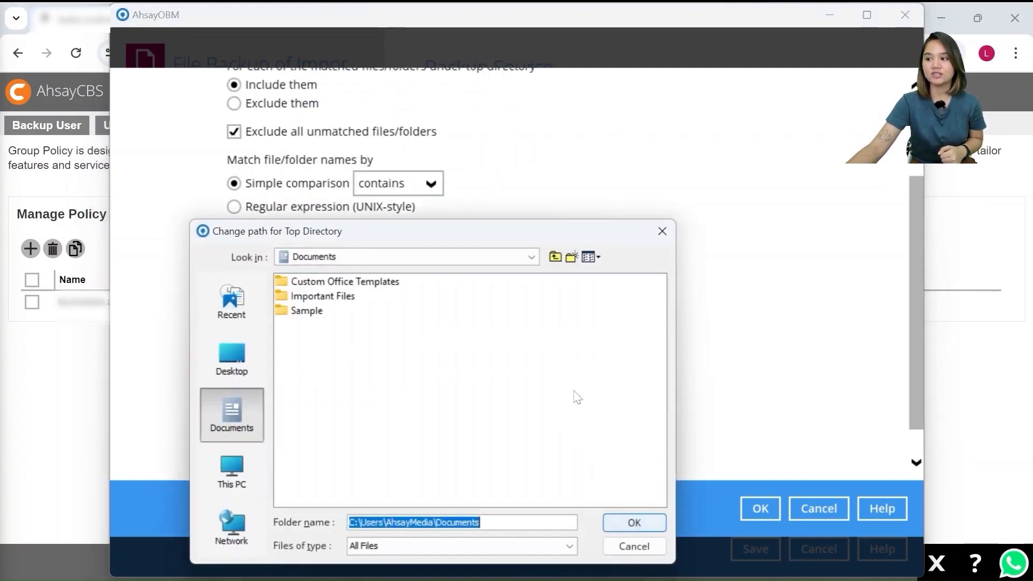
click(344, 296)
click(623, 522)
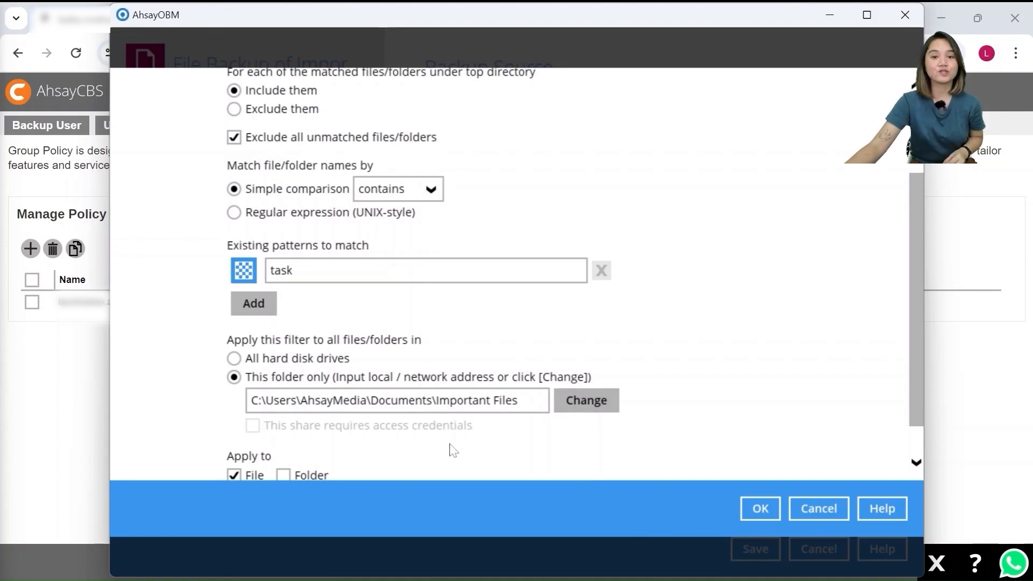
click(758, 508)
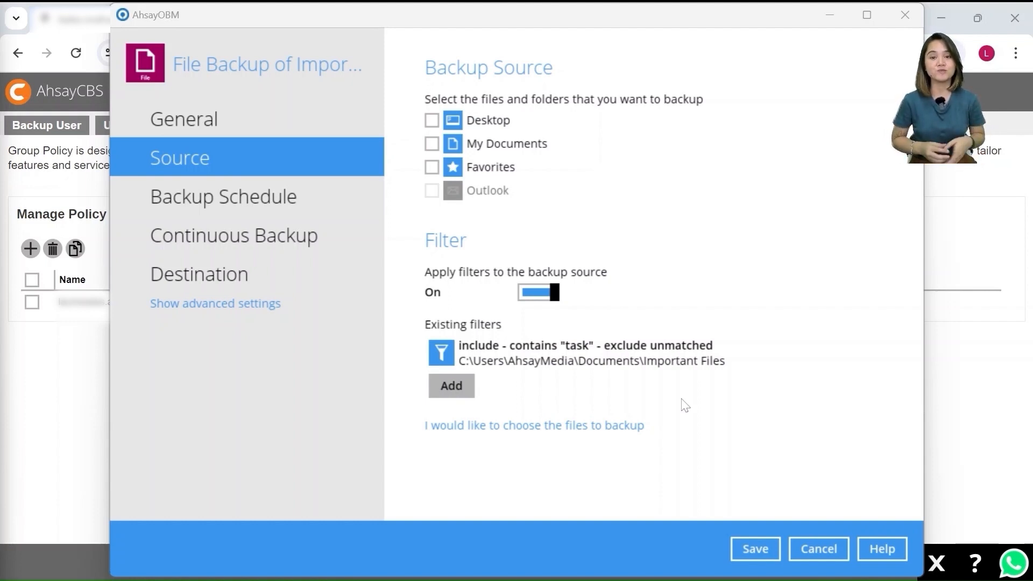
Open the advanced backup source selection with files shown and browse to the Important Files folder in Documents
click(621, 426)
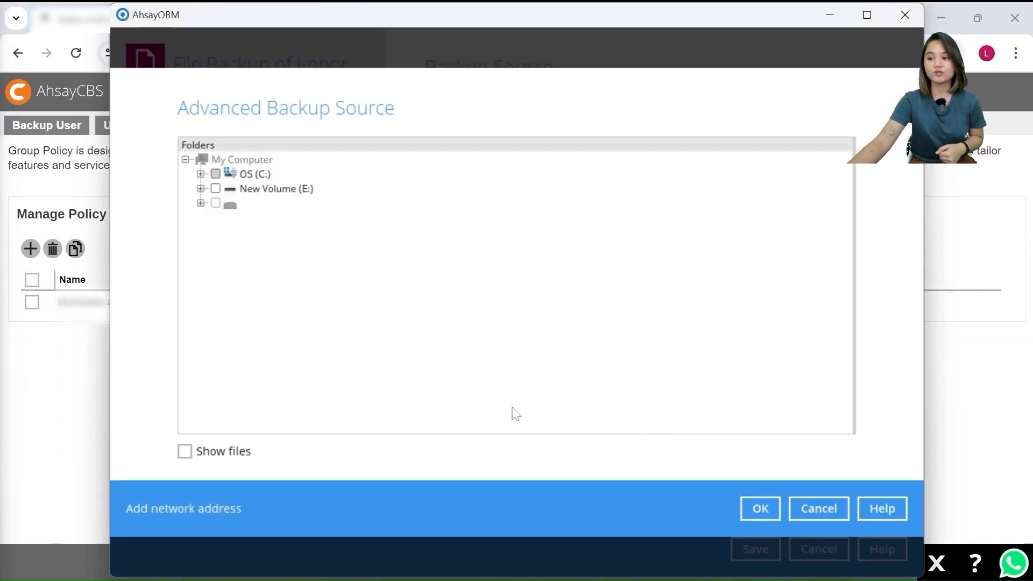
click(184, 452)
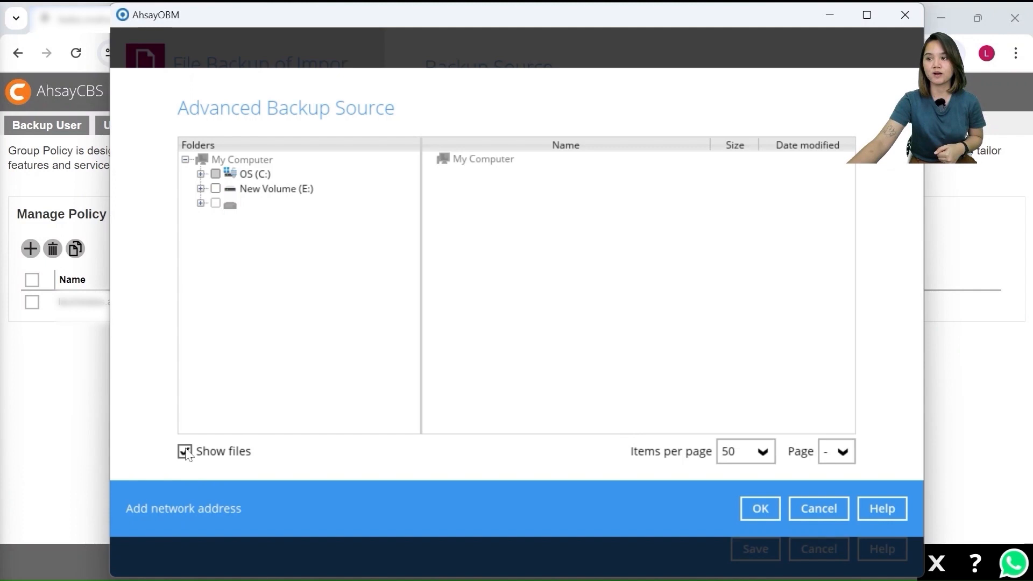
double_click(249, 176)
double_click(473, 304)
double_click(477, 194)
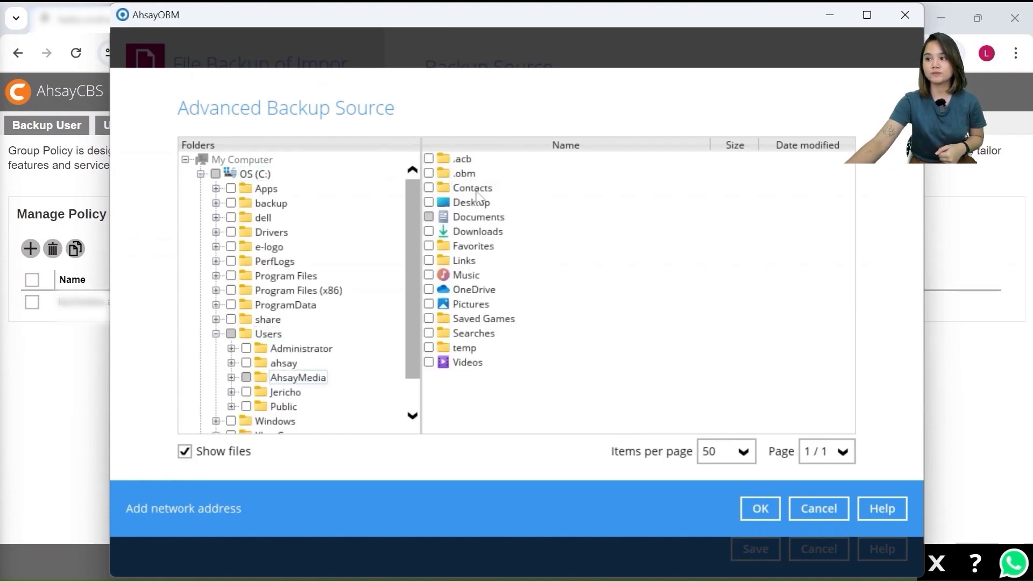
double_click(468, 216)
double_click(480, 174)
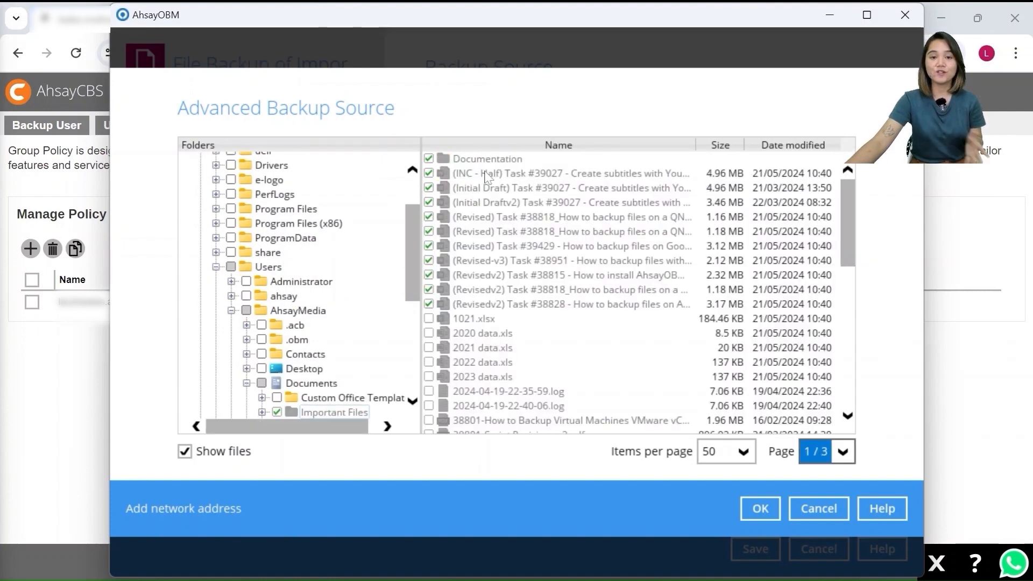
Examine which files on all three pages of the Important Files folder are selected by the filter
scroll(764, 235, down, 10)
click(818, 452)
click(813, 495)
scroll(683, 290, up, 10)
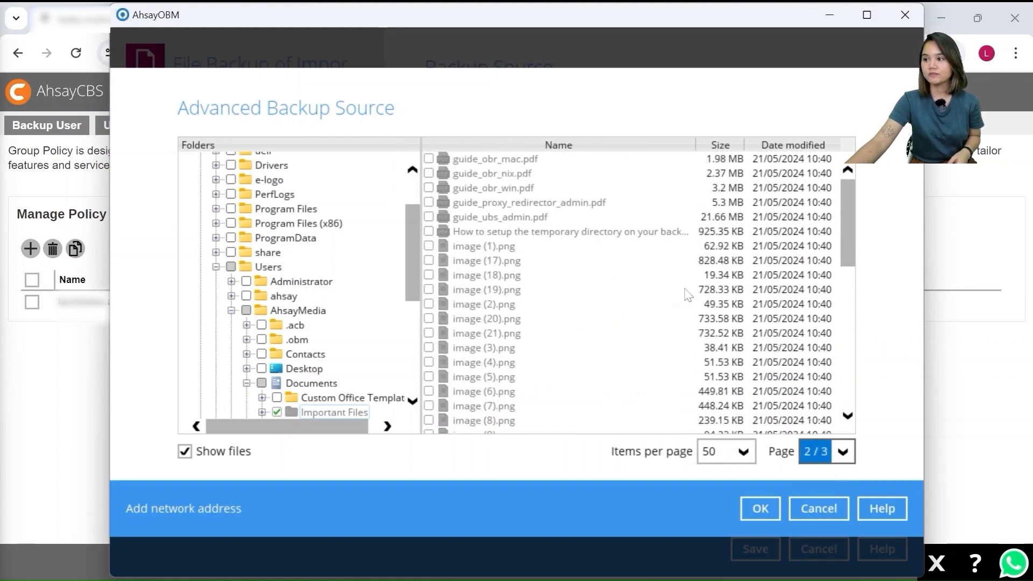
click(842, 453)
click(817, 515)
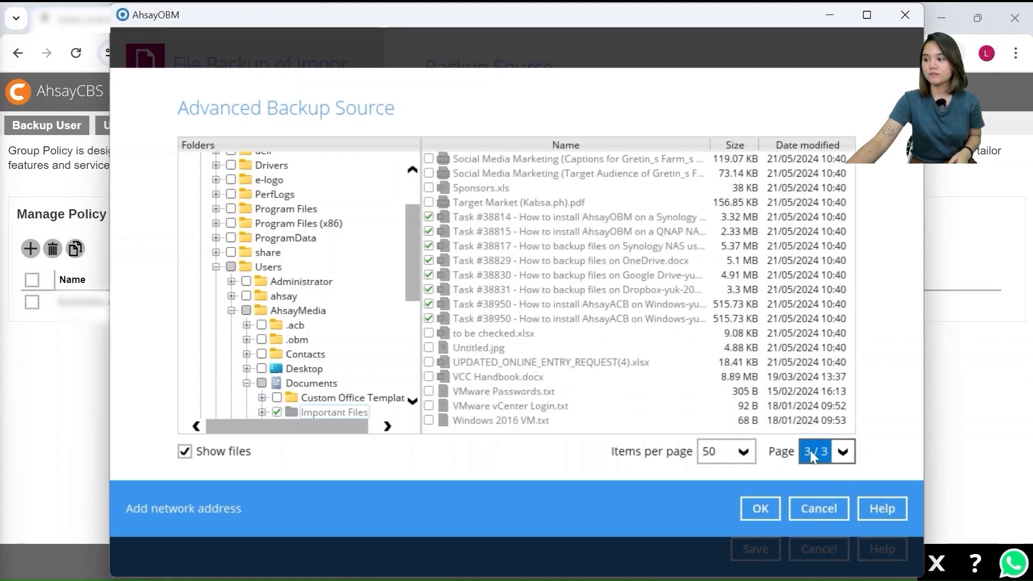
click(813, 453)
click(819, 475)
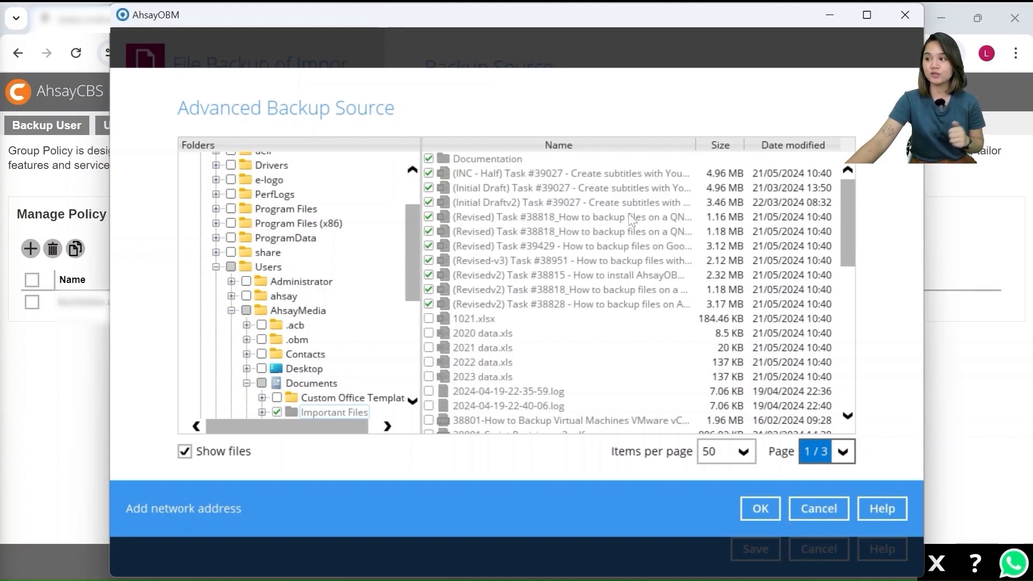
Examine the filtered files in the Documentation subfolder and try to select guide_obm_user_mysql_win.pdf for backup
double_click(509, 159)
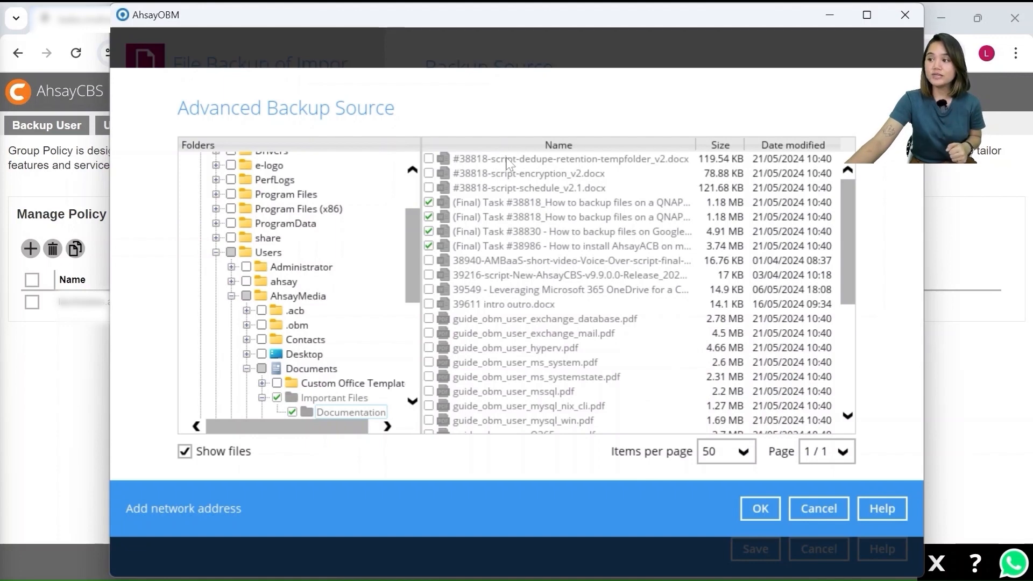
scroll(538, 258, down, 5)
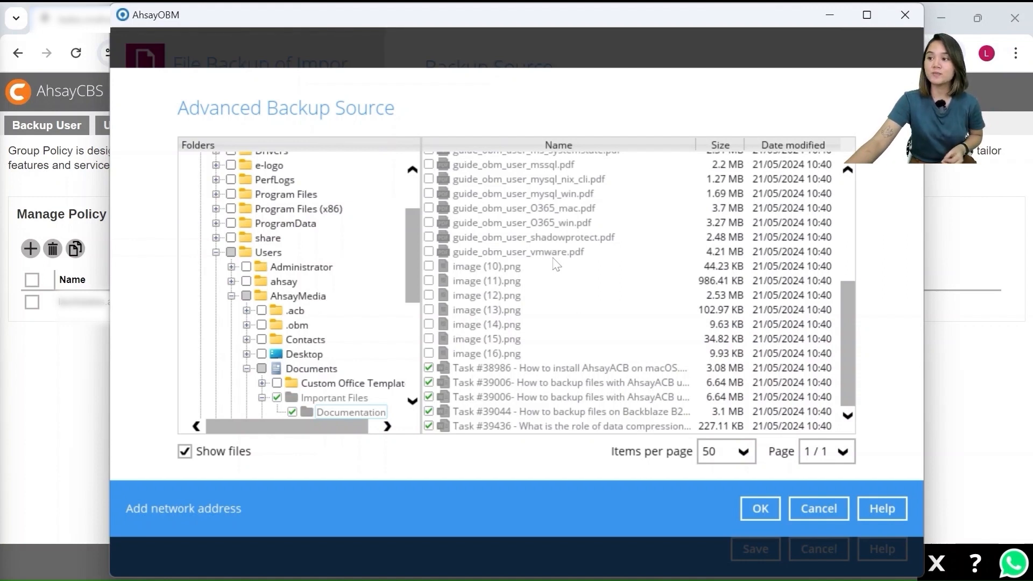
click(429, 194)
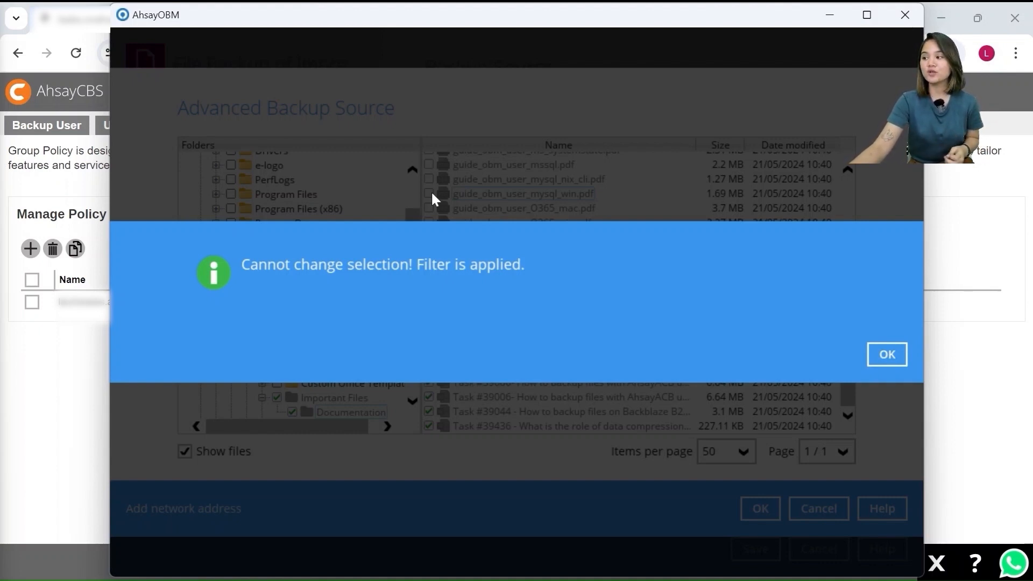
click(893, 358)
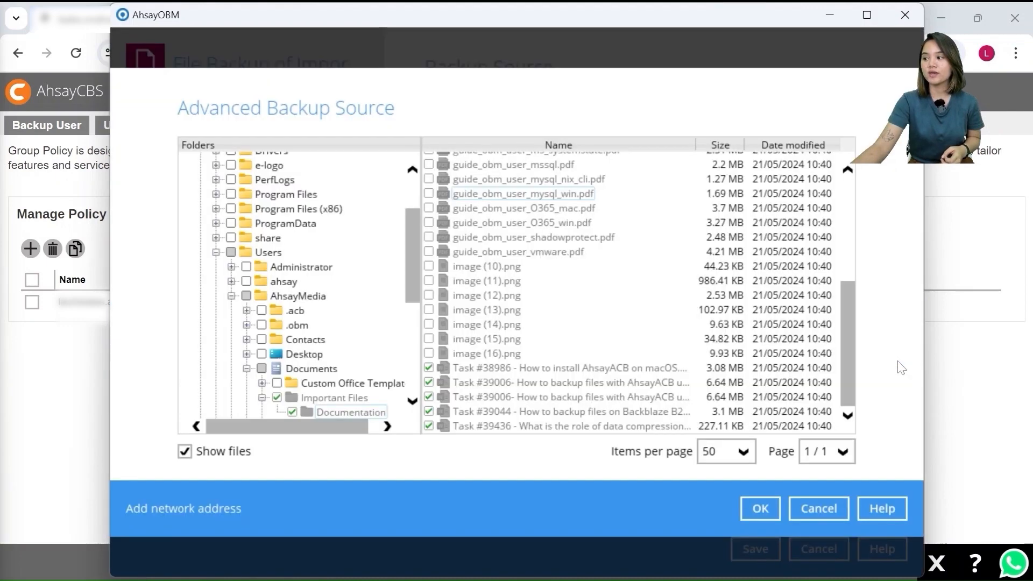
Confirm the advanced source selection and save the backup set settings
click(753, 510)
click(751, 549)
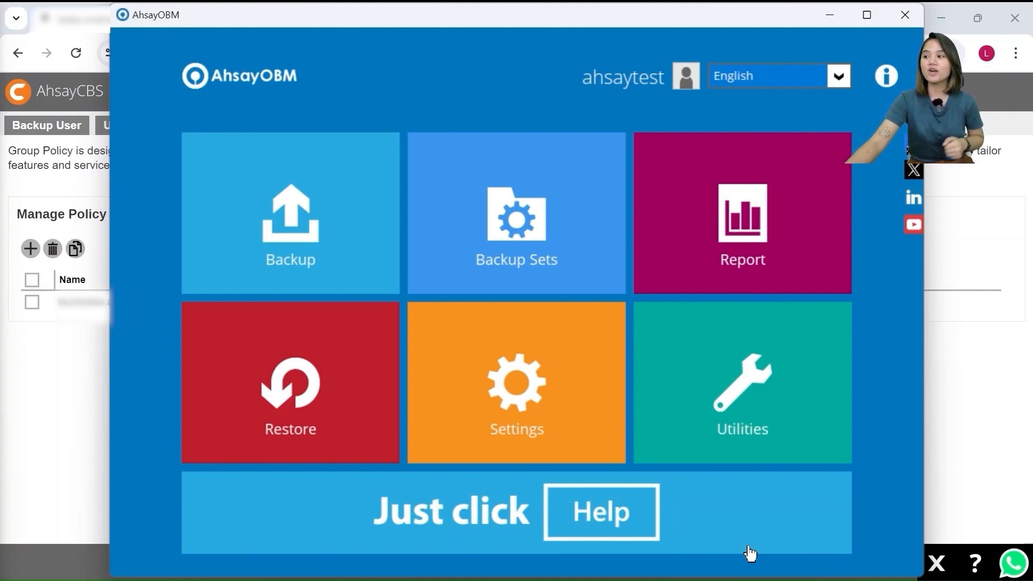
Open the backup report of the File Backup of Important Files job from 27/05/2024 and view its log
click(735, 244)
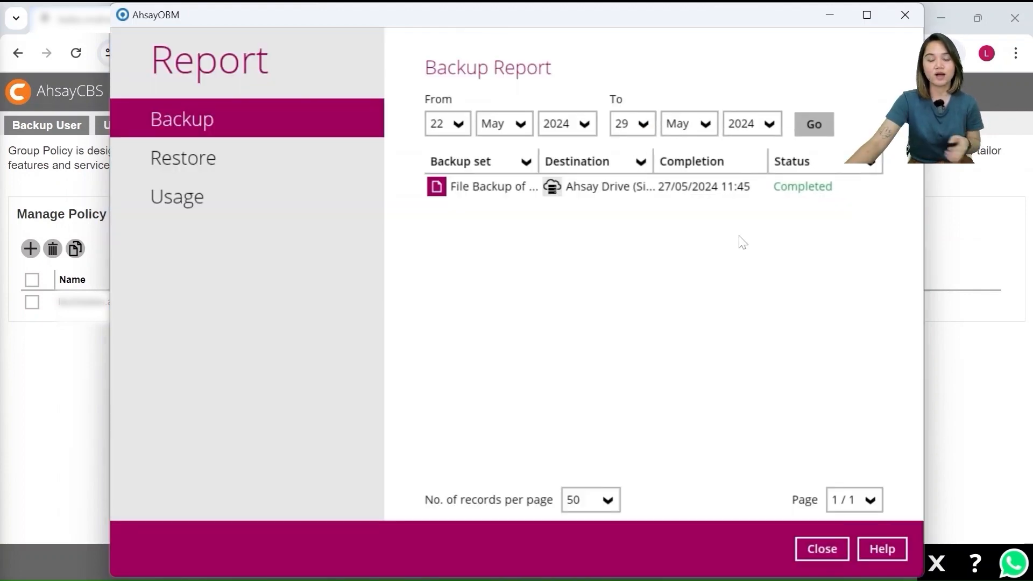
click(737, 188)
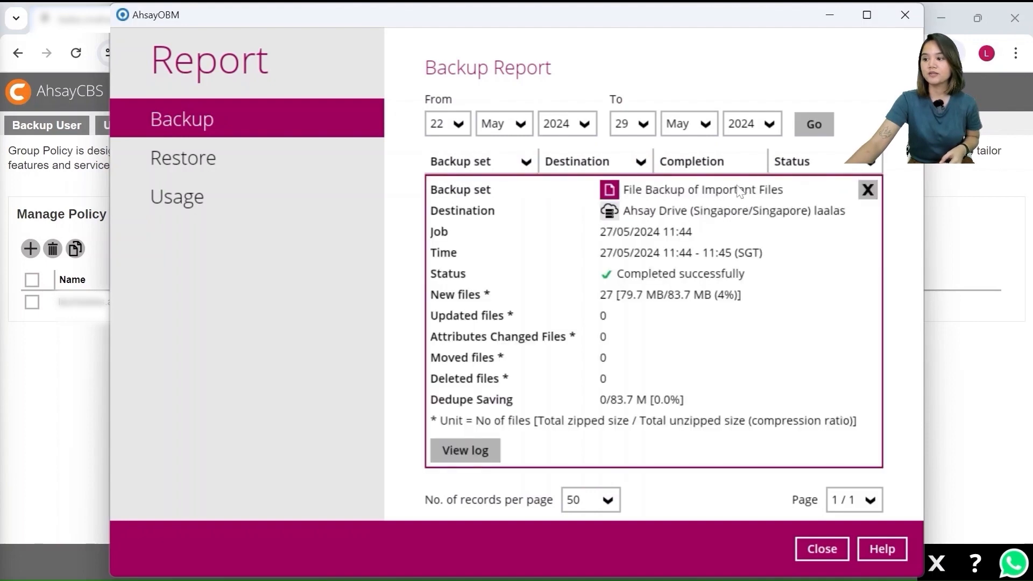
click(471, 448)
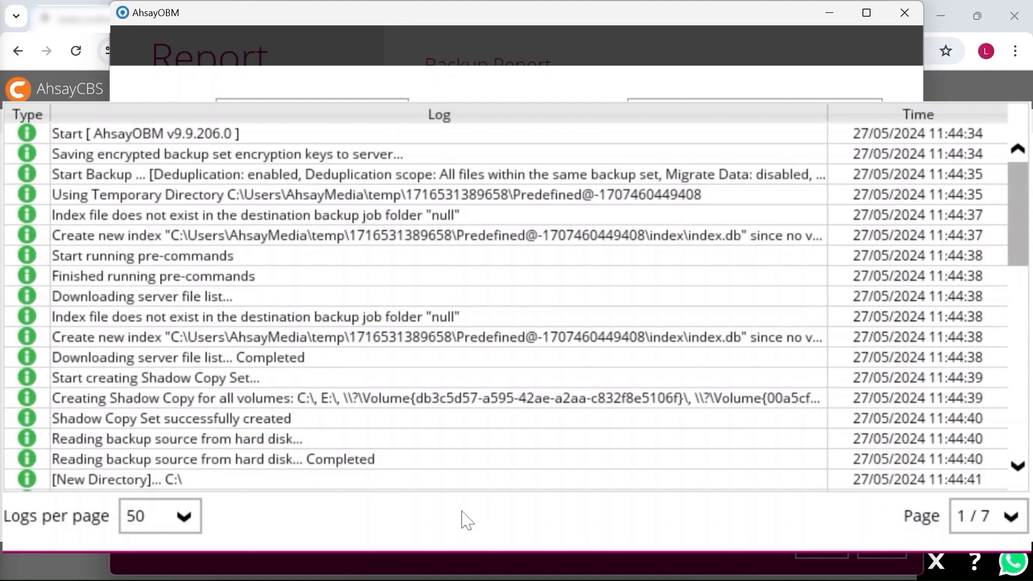
Examine the new-file entries on the first three pages of the backup log, and close the log and the report
scroll(461, 318, down, 8)
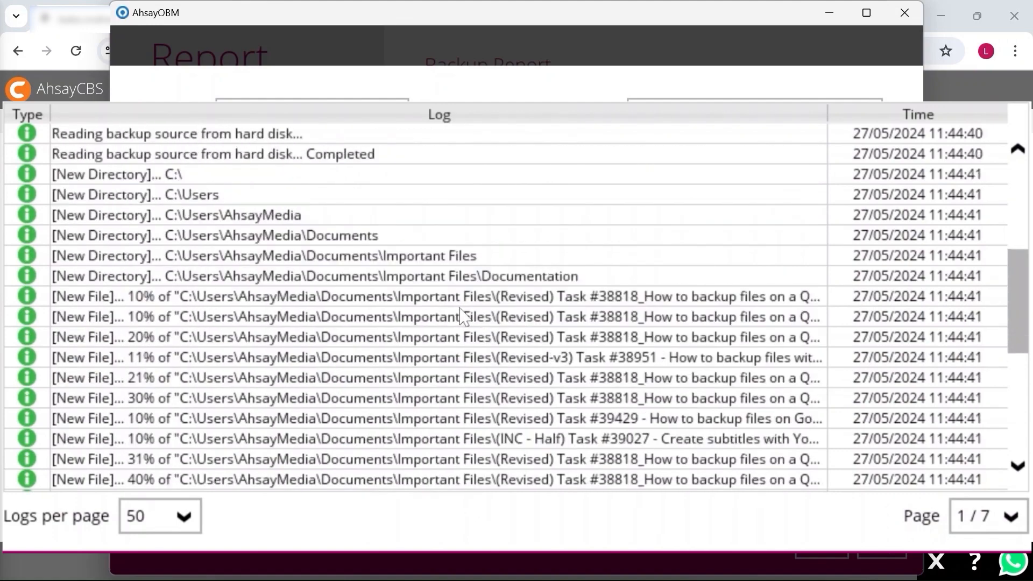
scroll(461, 317, up, 2)
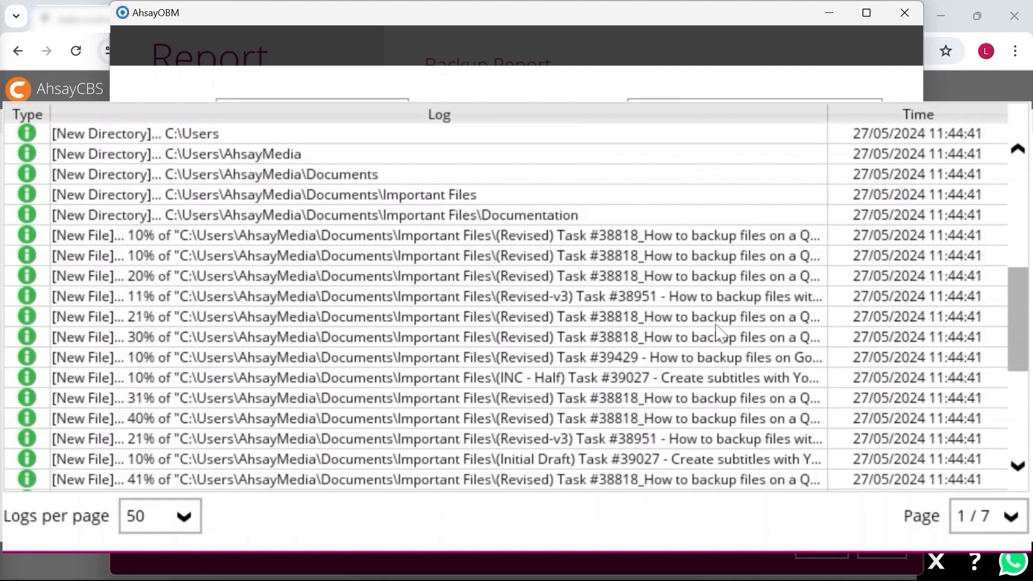
scroll(716, 325, down, 5)
click(989, 517)
click(979, 323)
scroll(749, 411, up, 10)
click(989, 517)
click(979, 357)
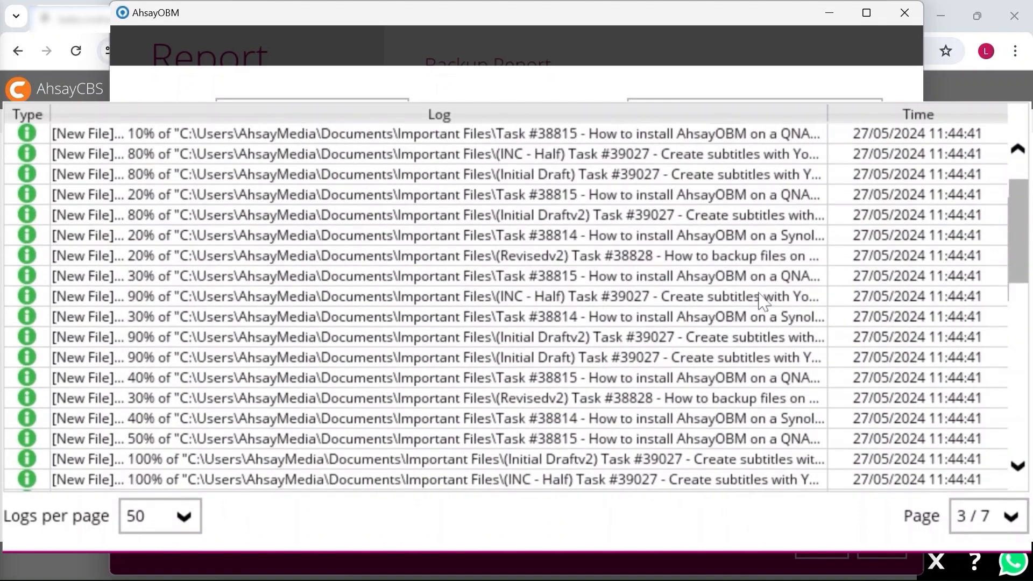
scroll(761, 302, down, 10)
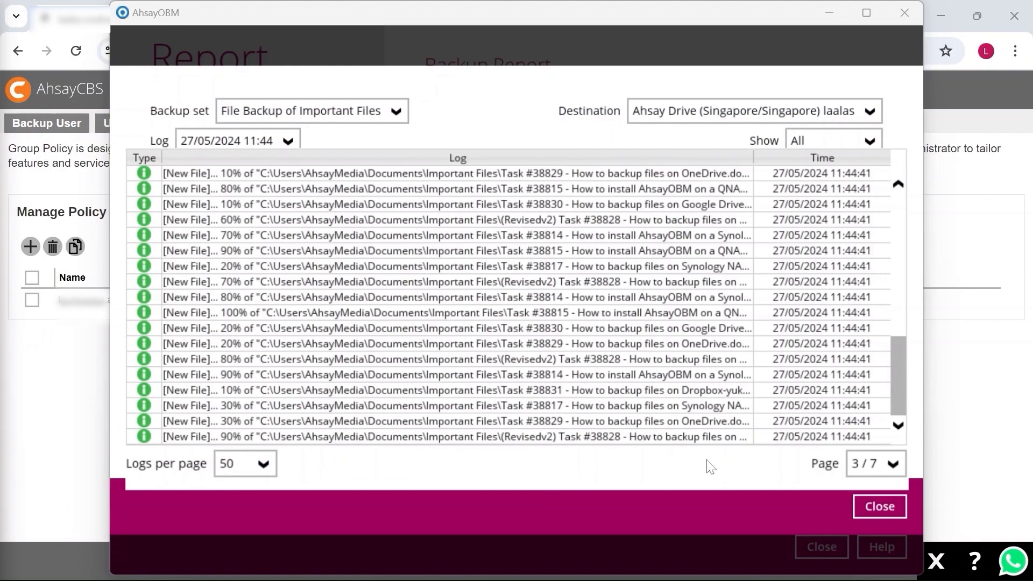
click(878, 504)
click(814, 546)
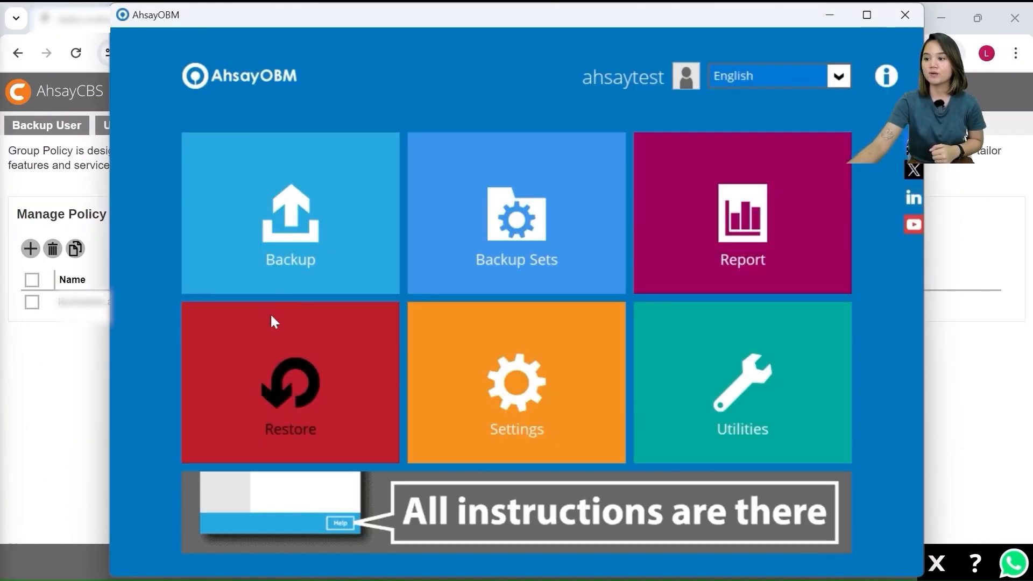
Start a restore of the File Backup of Important Files backup set from its Ahsay Drive destination
click(279, 334)
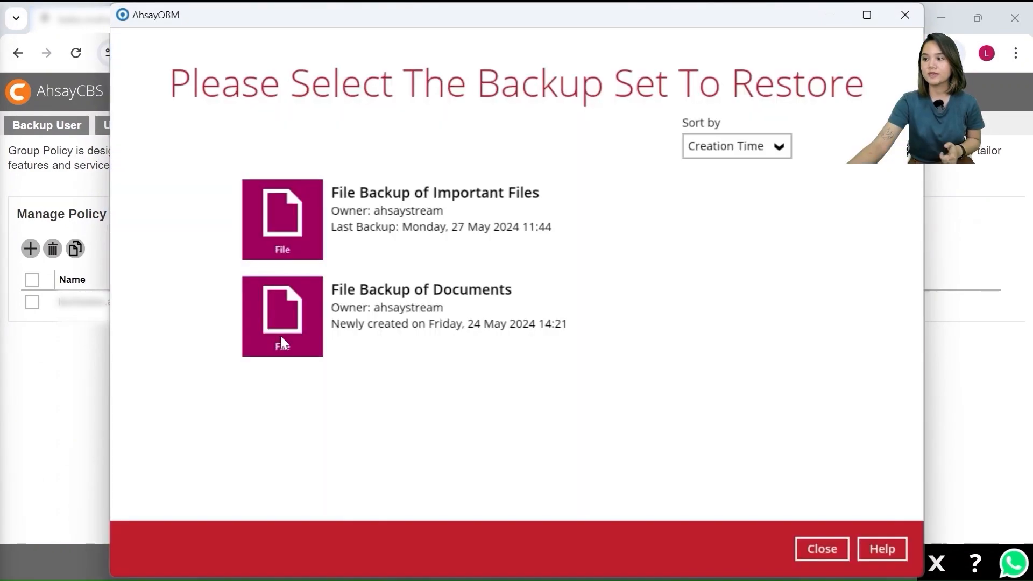
click(524, 223)
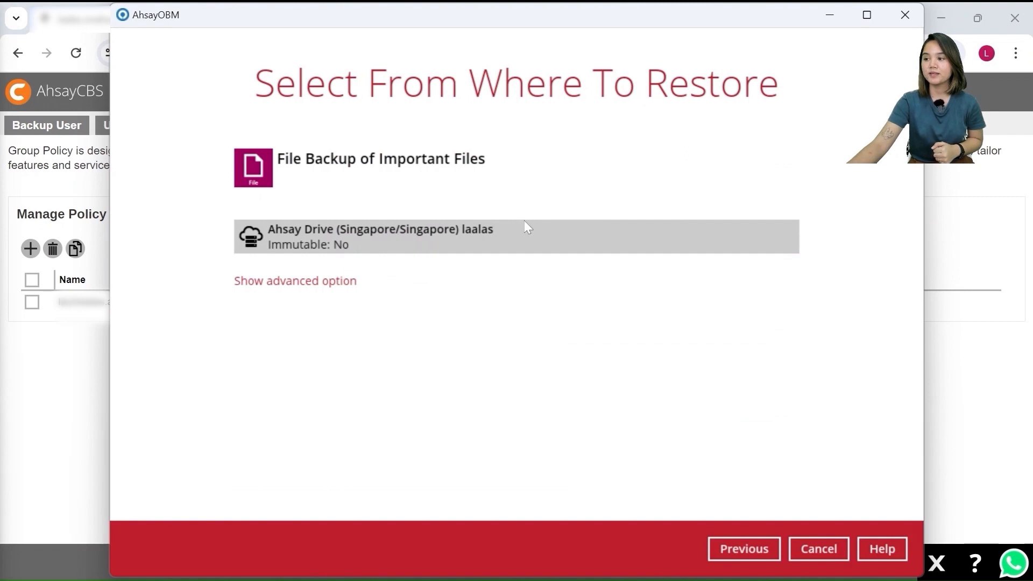
click(528, 232)
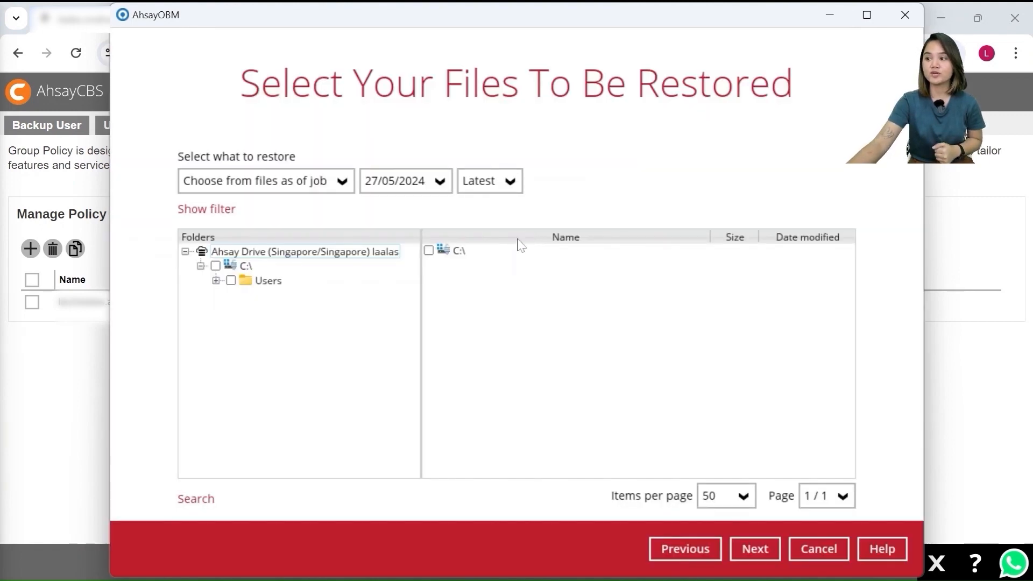
Examine the restorable files in Documents\Important Files and its Documentation subfolder, and cancel the restore
double_click(460, 251)
double_click(473, 252)
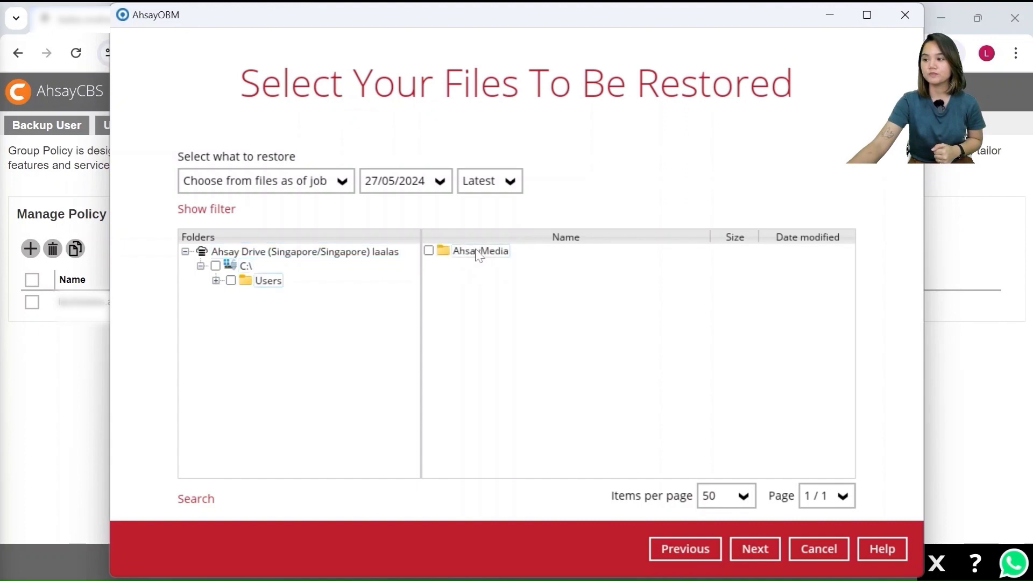
double_click(477, 253)
double_click(475, 254)
double_click(476, 252)
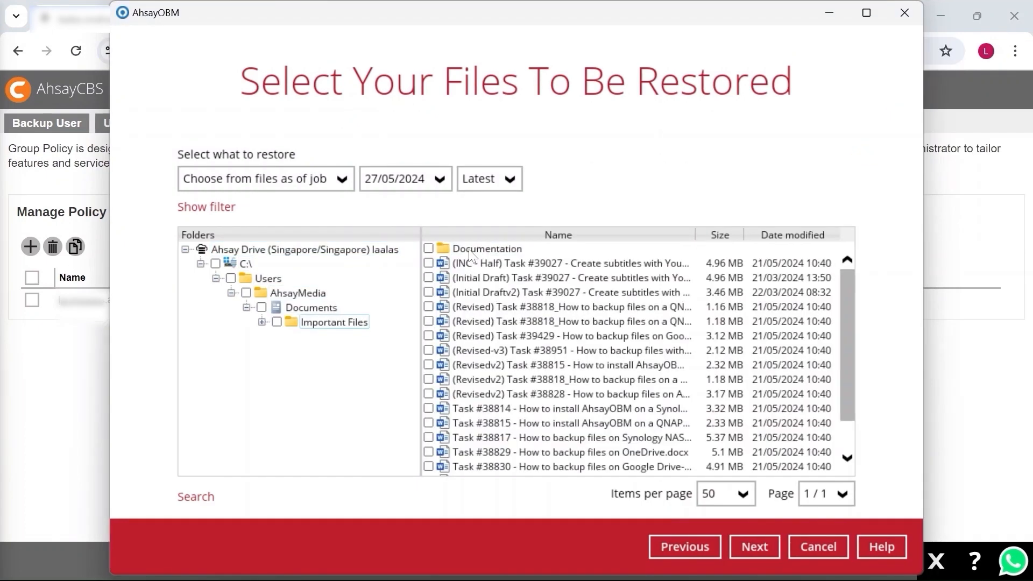
scroll(684, 253, down, 1)
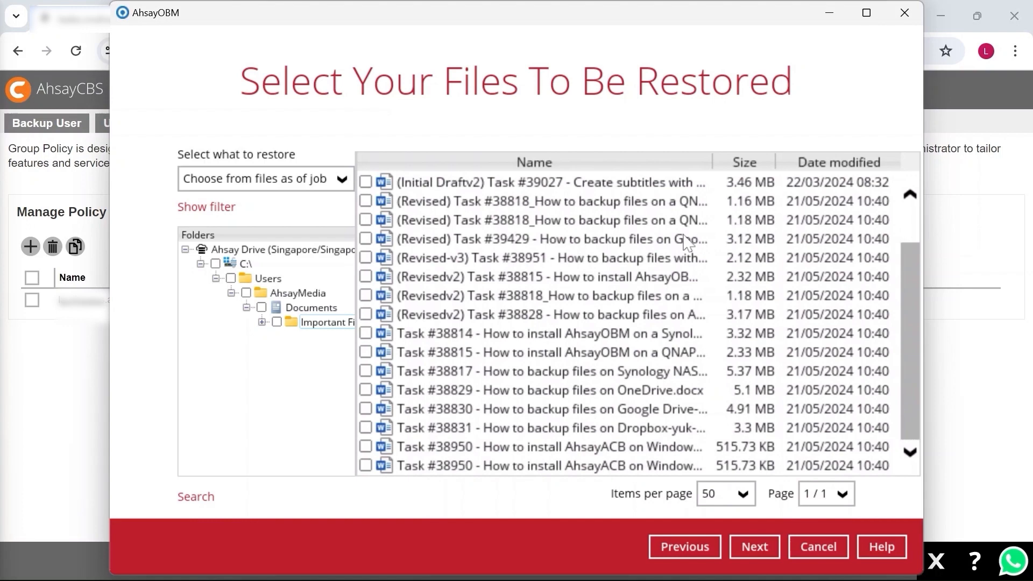
scroll(691, 244, up, 1)
double_click(481, 183)
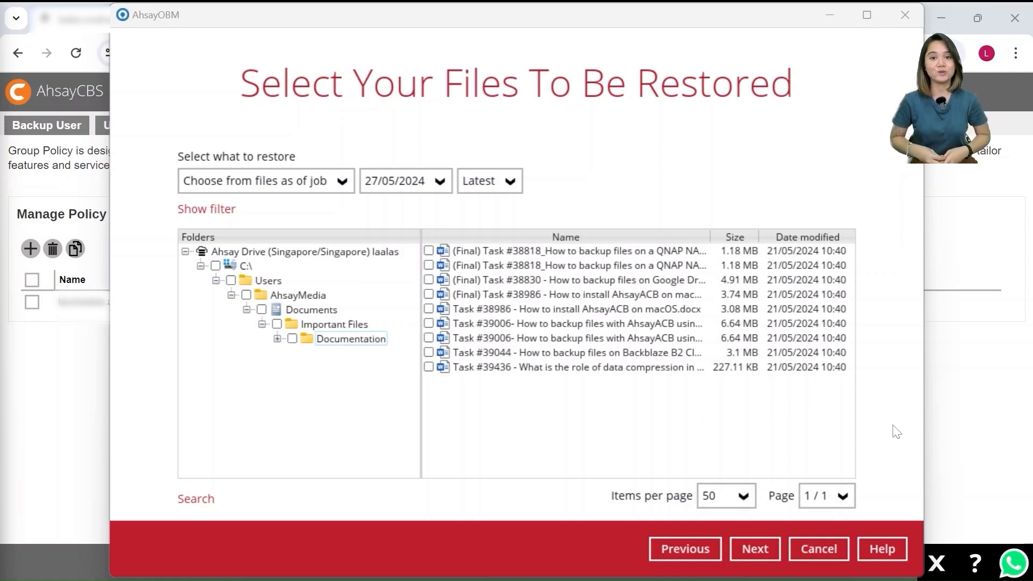
click(818, 549)
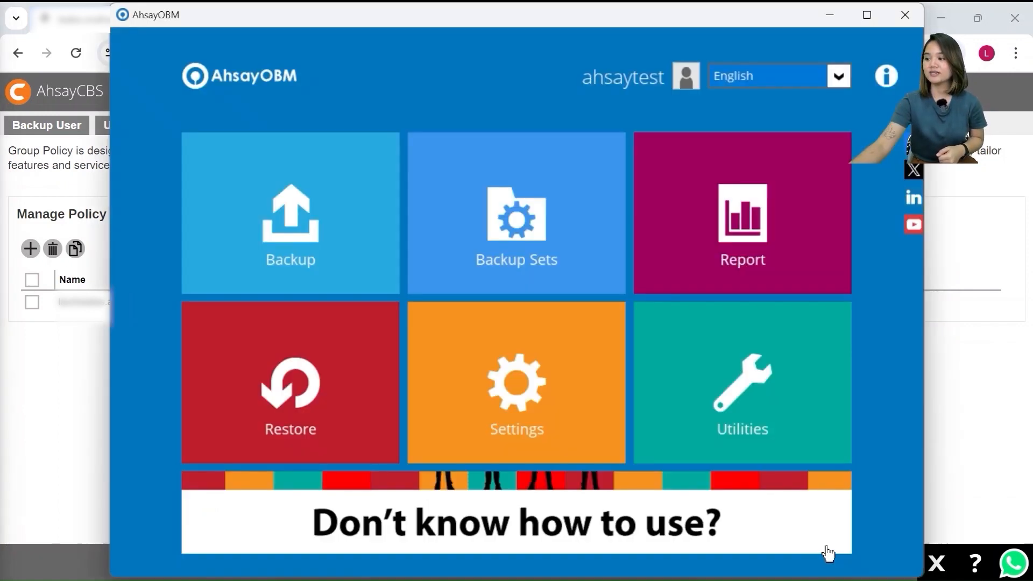
Turn on filtering of the backup source for the File Backup of Documents backup set
click(538, 265)
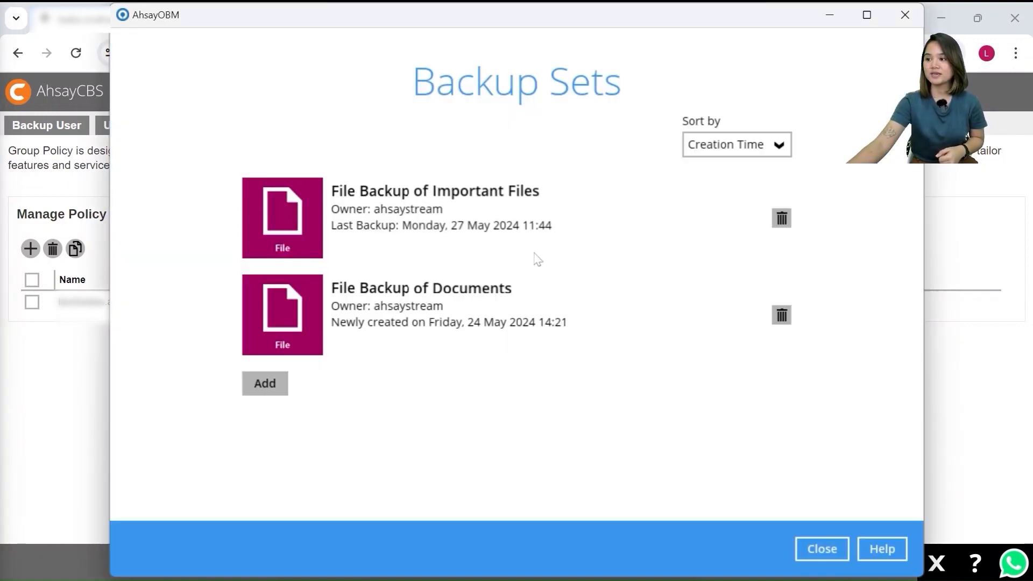
click(533, 293)
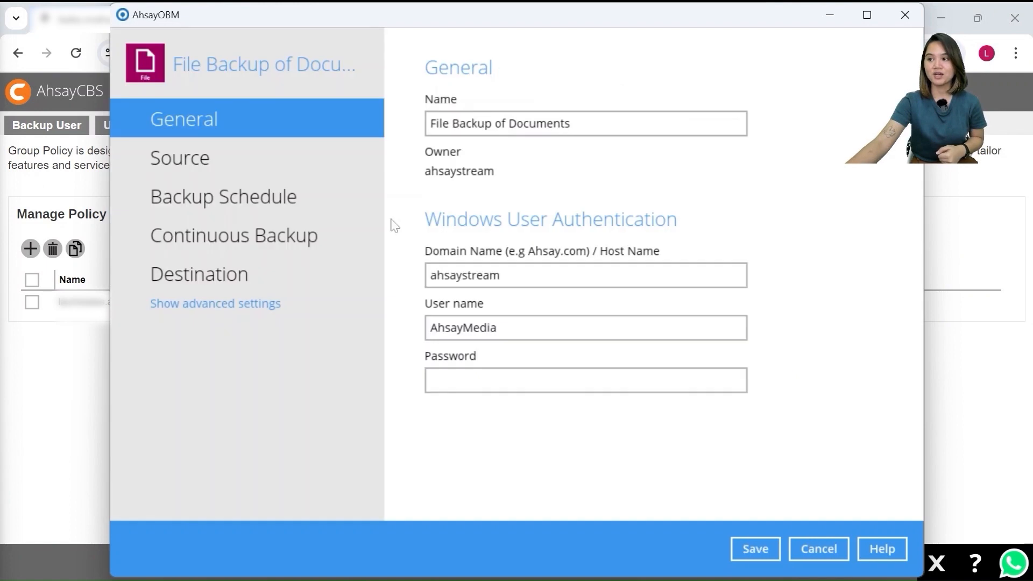
click(306, 160)
click(529, 295)
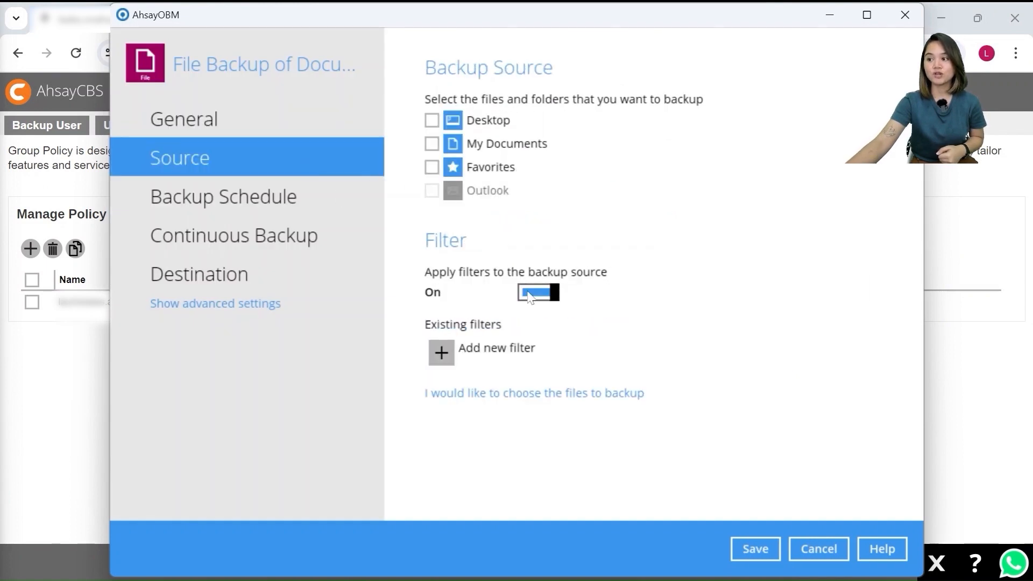
Add a filter named exclude "Documentation" folder that excludes names matching the regular expression ^Documentation$
click(447, 349)
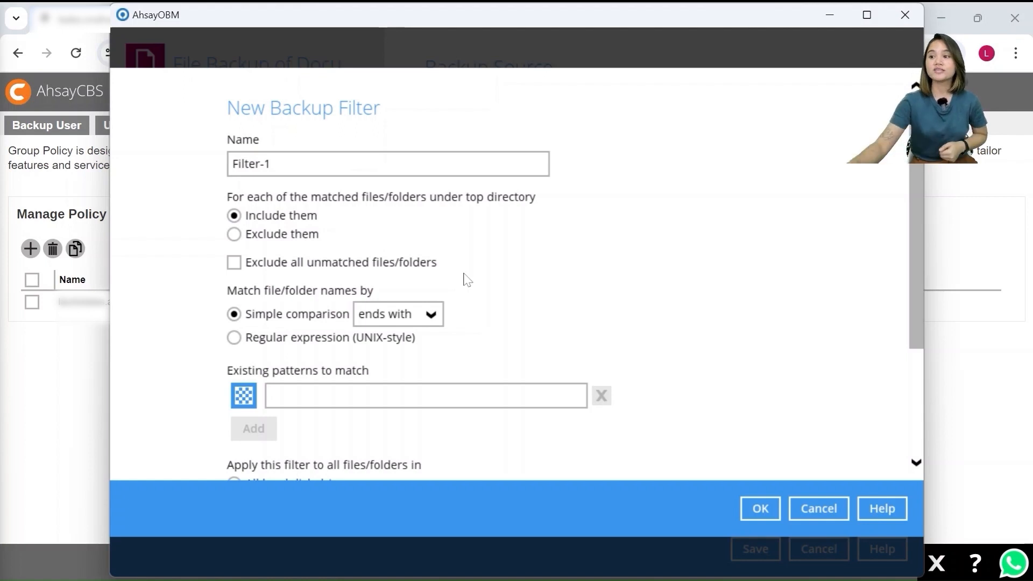
click(234, 234)
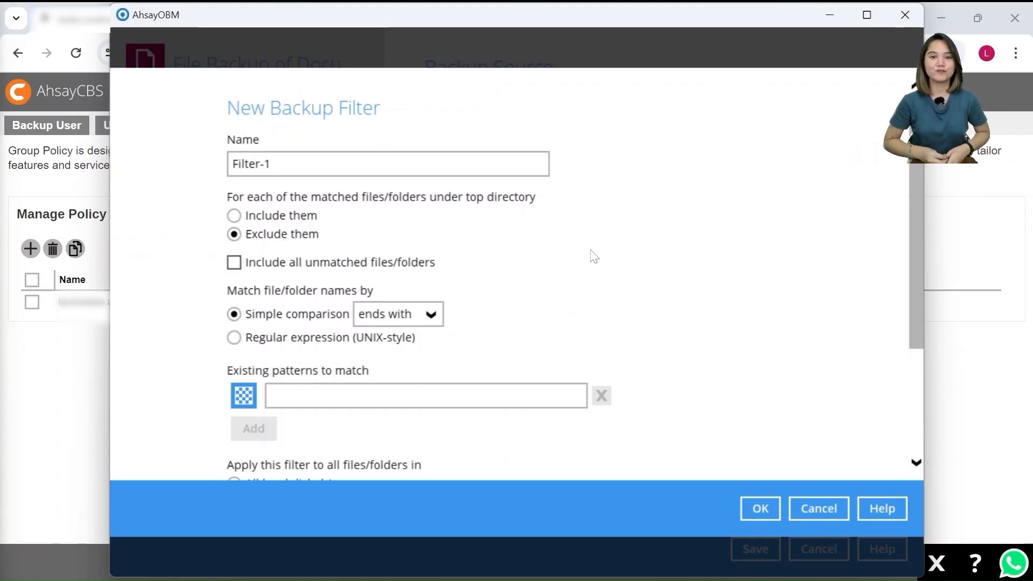
drag(573, 161, 214, 163)
text(exclude "Document)
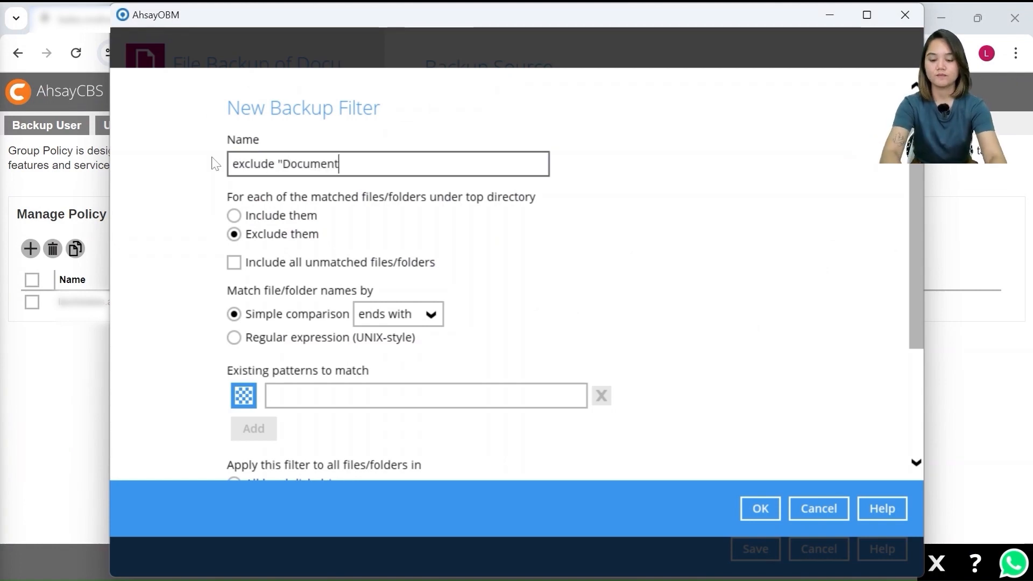
text(ation" folder)
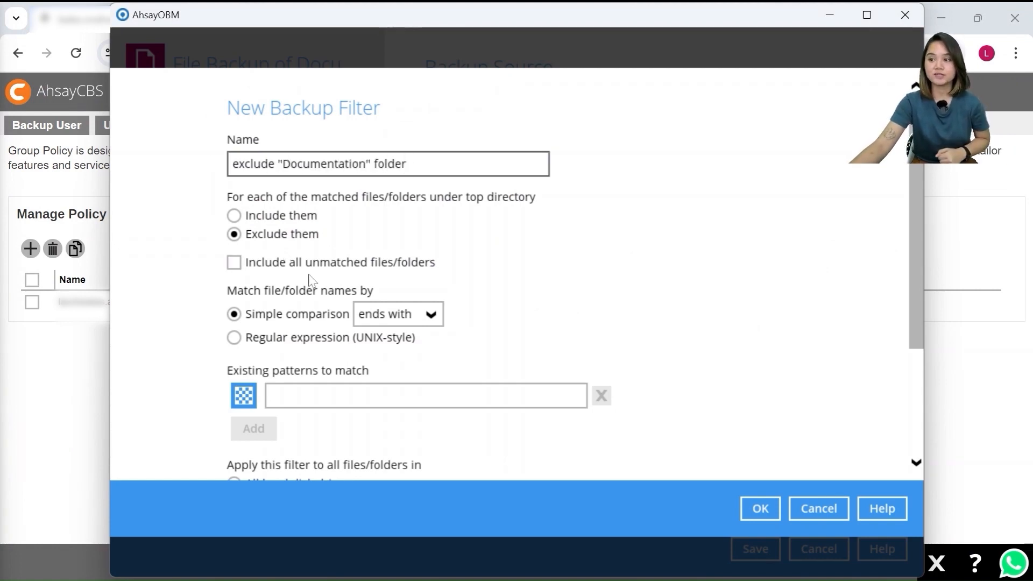
click(235, 338)
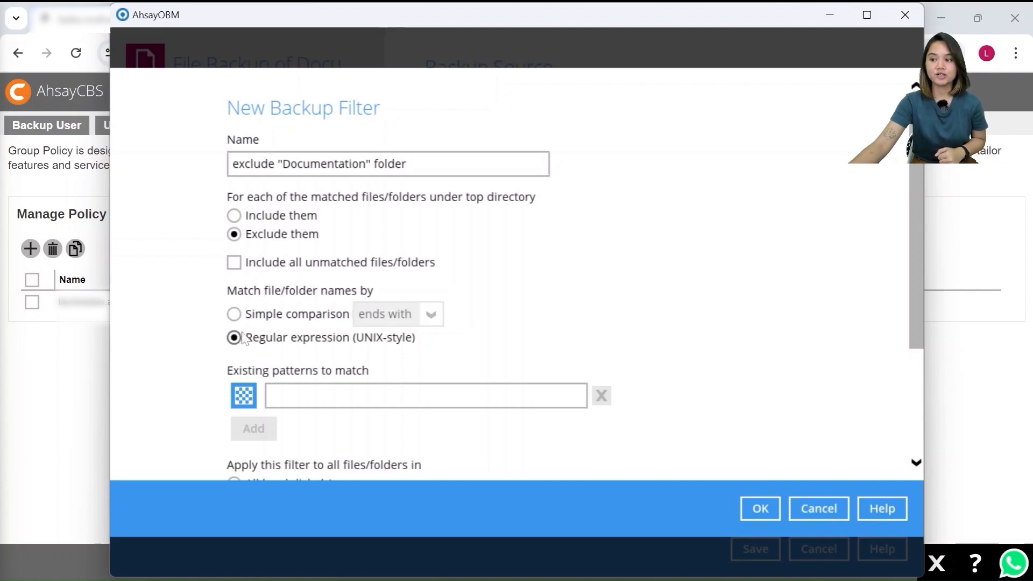
click(290, 396)
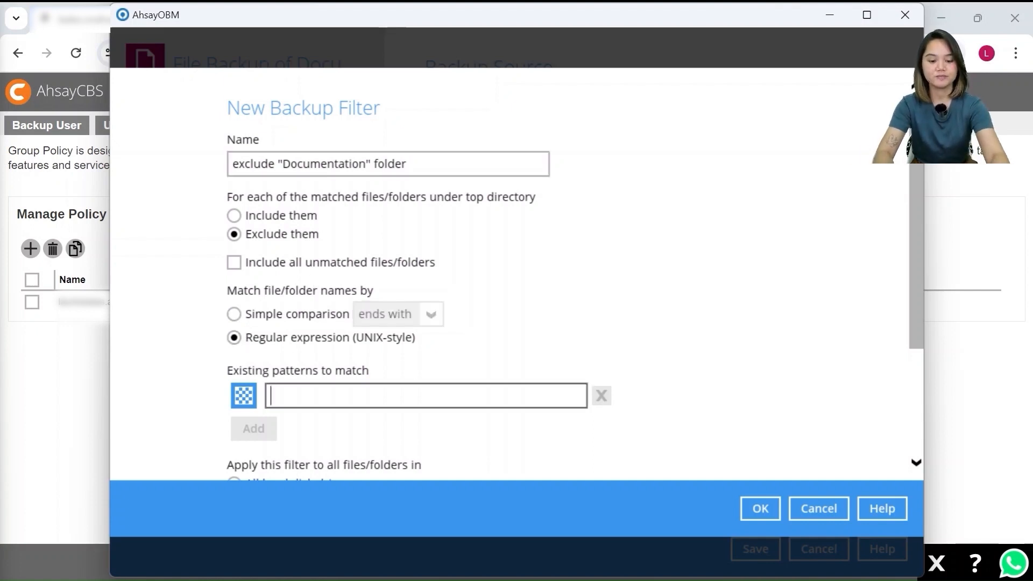
text(^Documentation$)
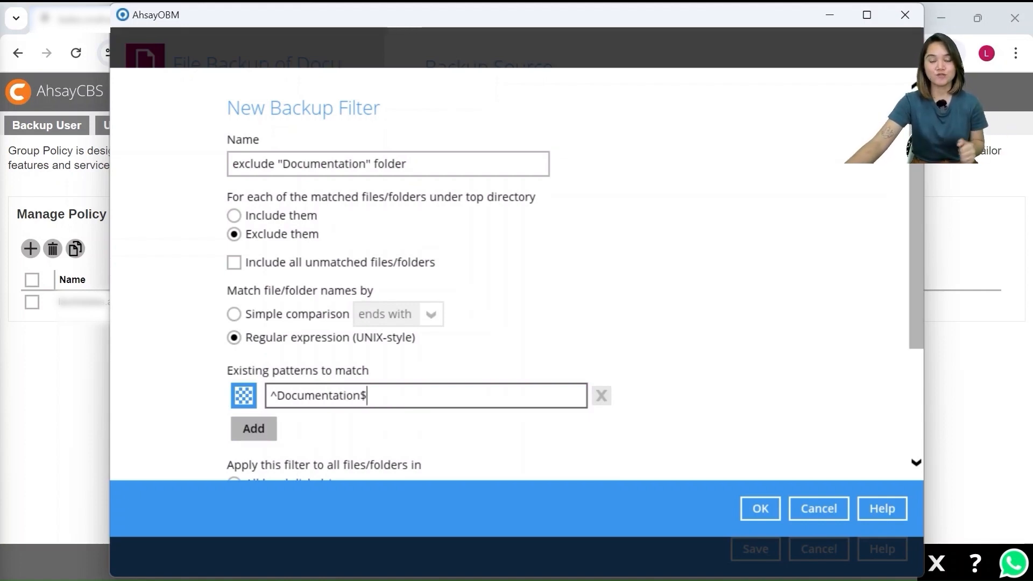
Apply the exclusion filter only to folders, not files, within C:\Users\AhsayMedia\Documents\Important Files, and confirm the filter
scroll(484, 323, down, 3)
click(234, 372)
click(587, 398)
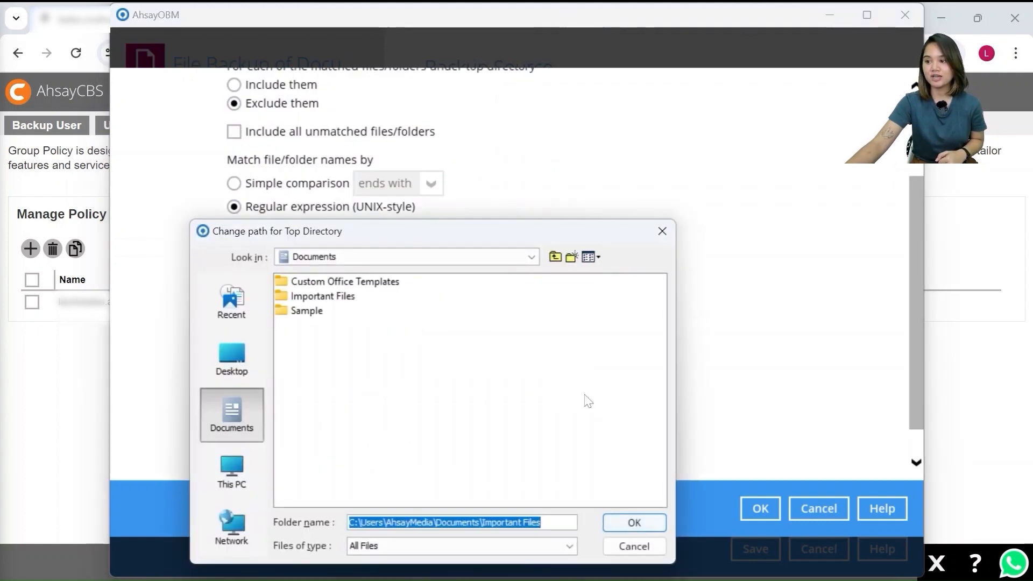
click(334, 296)
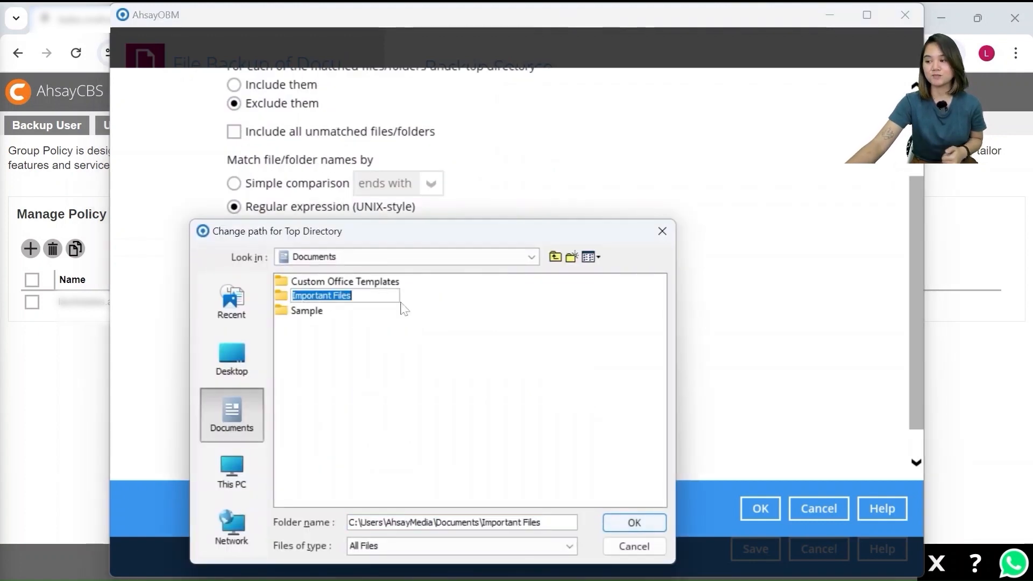
click(634, 522)
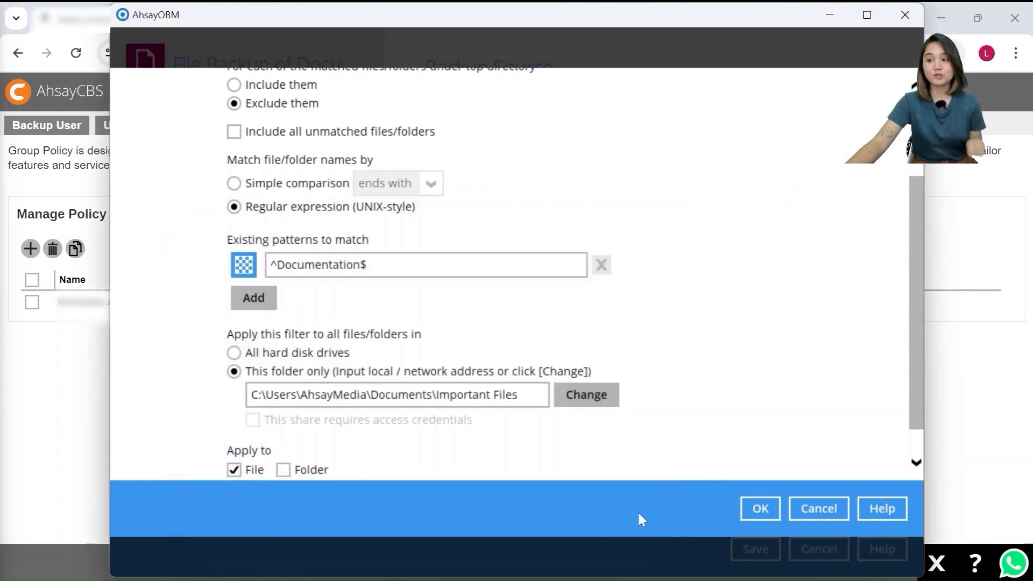
click(282, 470)
click(240, 470)
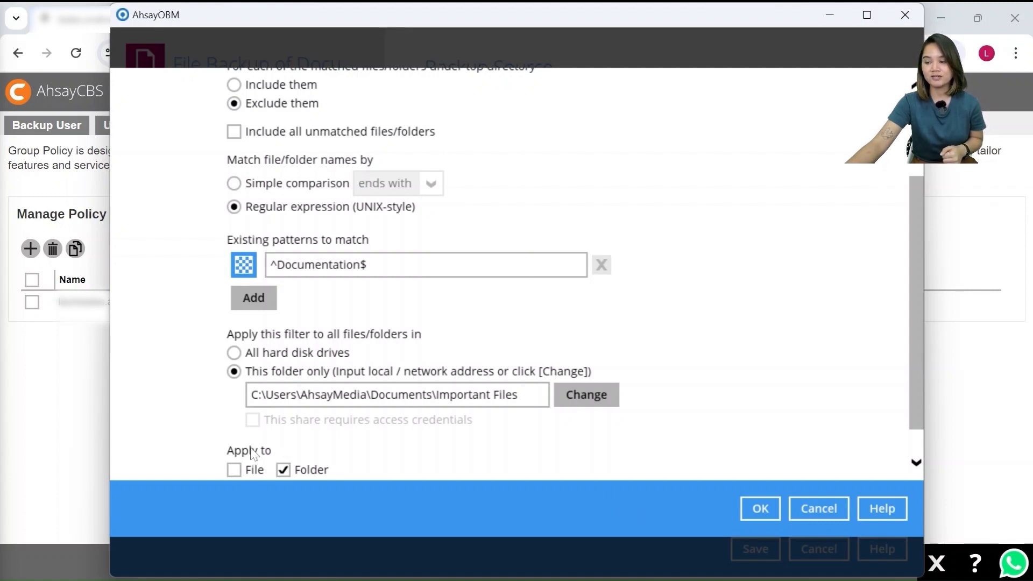
click(758, 508)
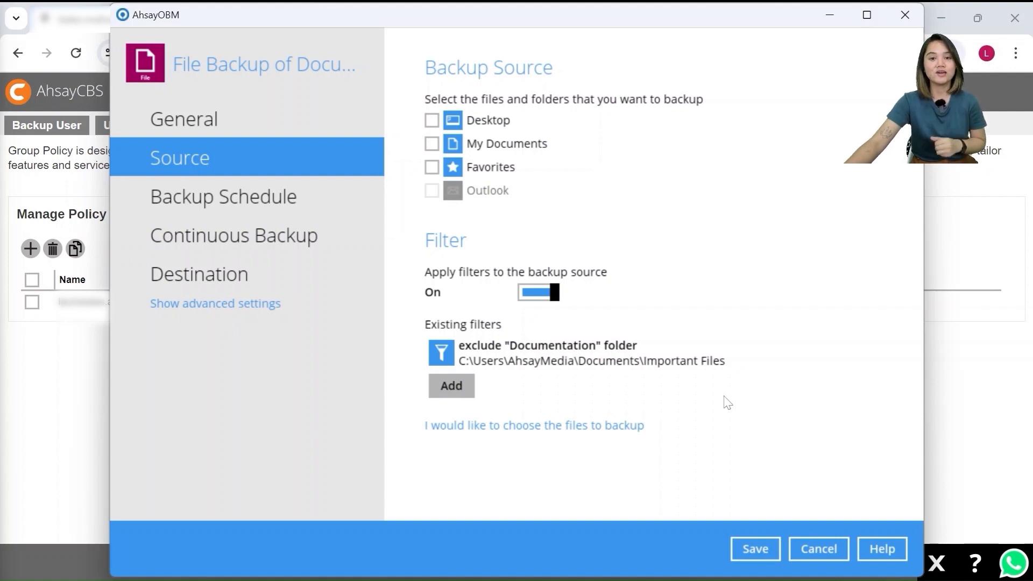
Add a filter named include files containing "task" - exclude unmatched, including regular-expression matches of ^.*Task.*$ and excluding everything unmatched
click(468, 385)
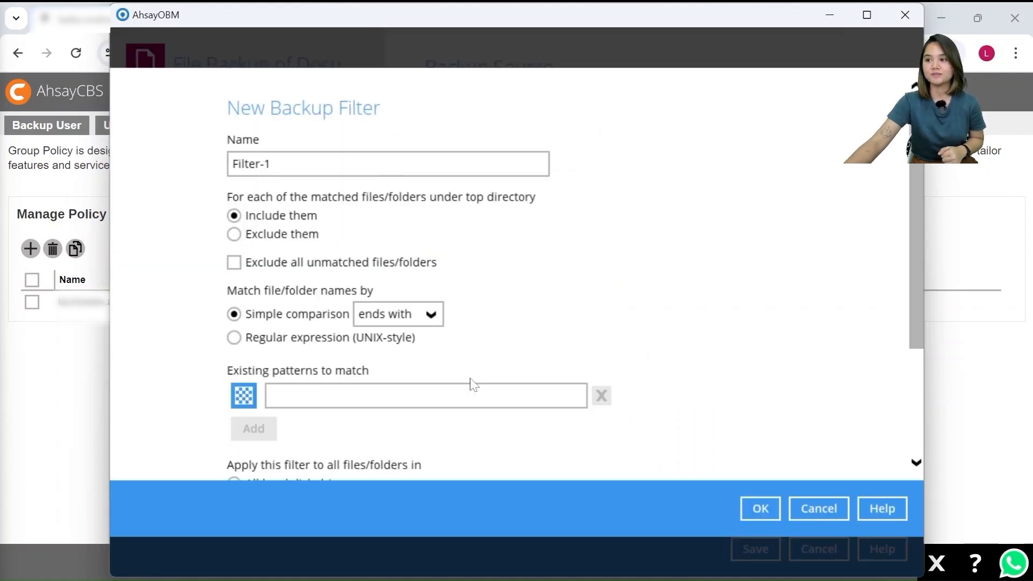
click(255, 157)
key(ctrl+a)
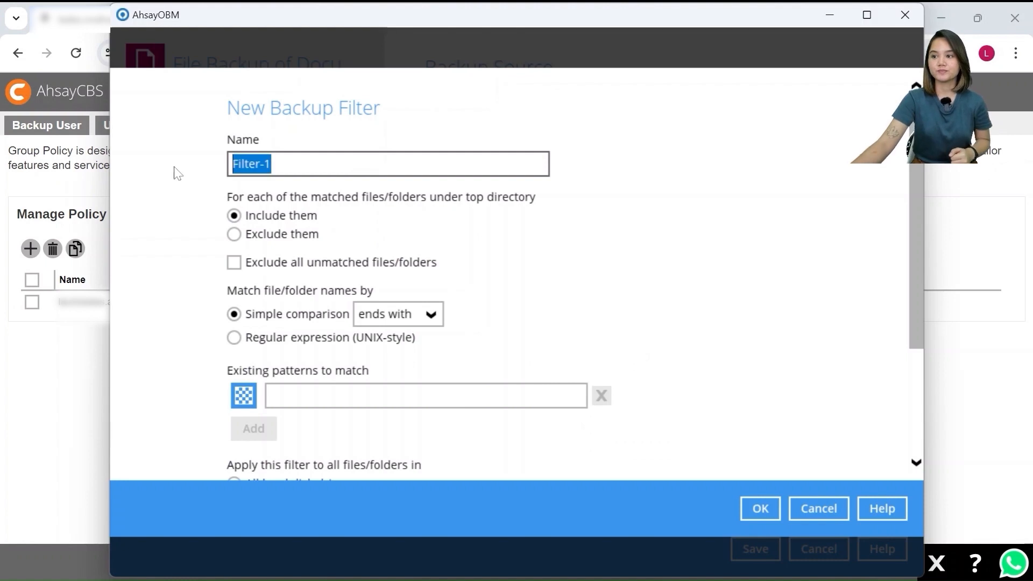
text(include files containing "task)
text(" - exclude unmatched)
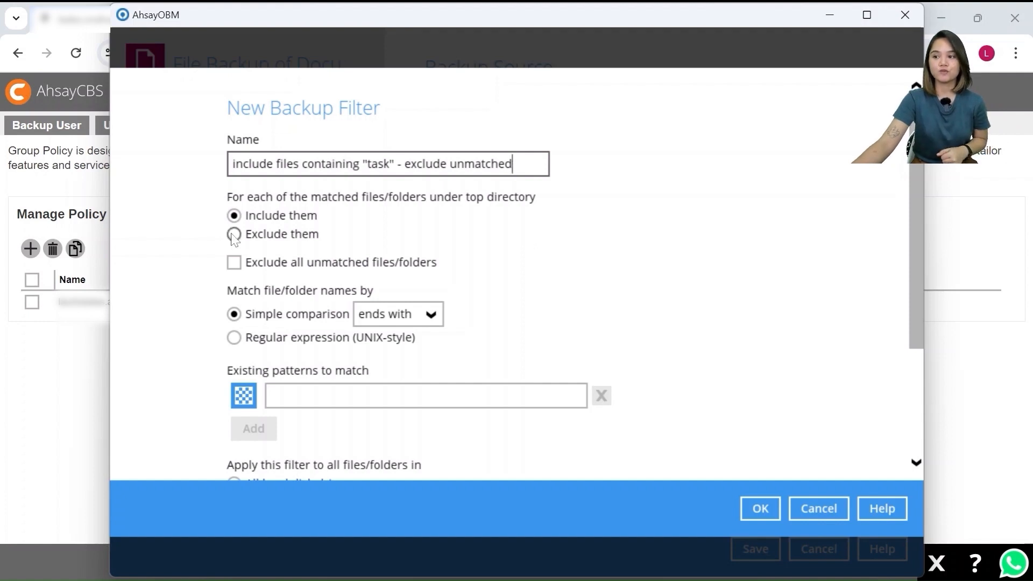
click(234, 262)
click(234, 338)
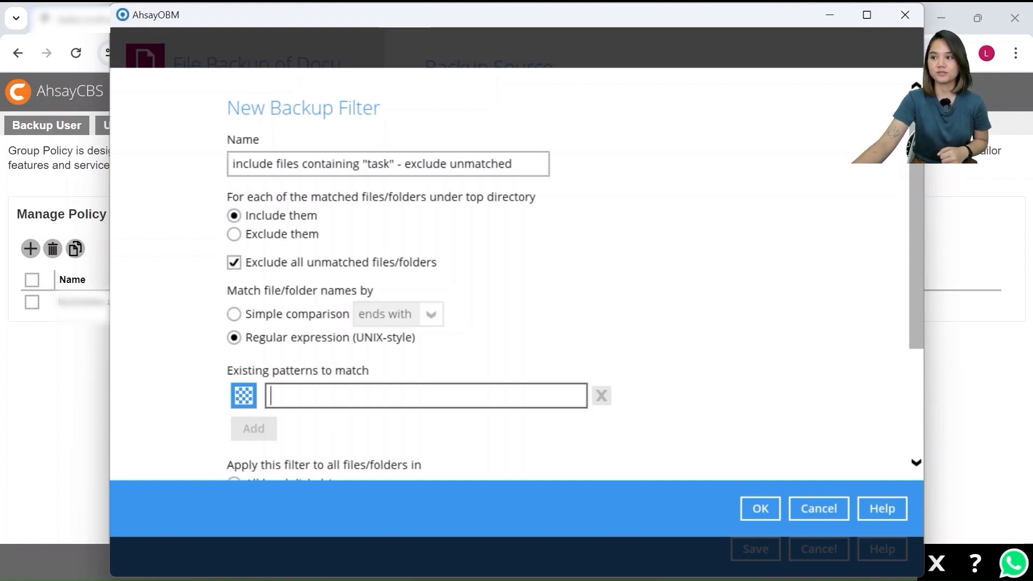
text(^.)
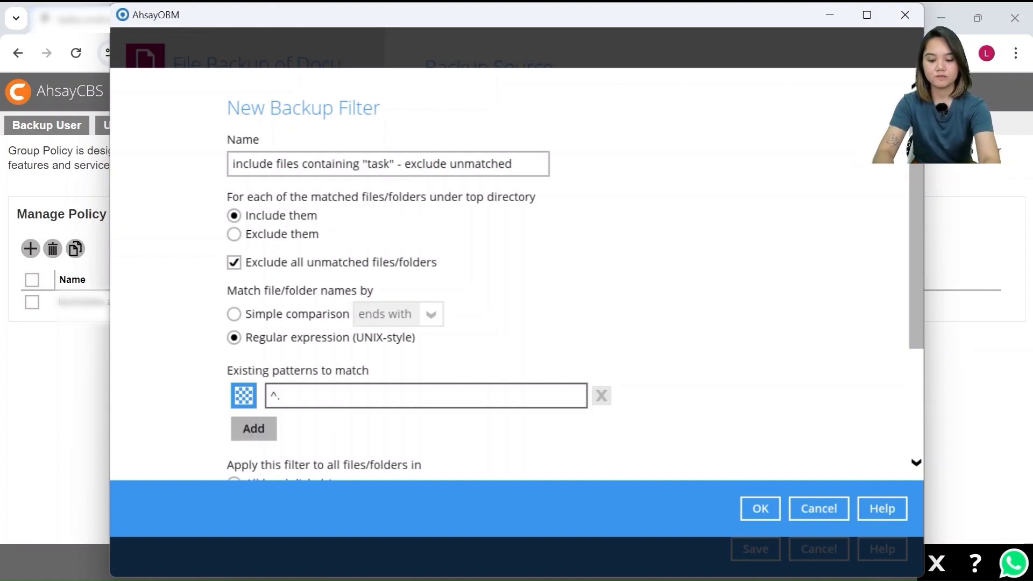
text(*Task.*$)
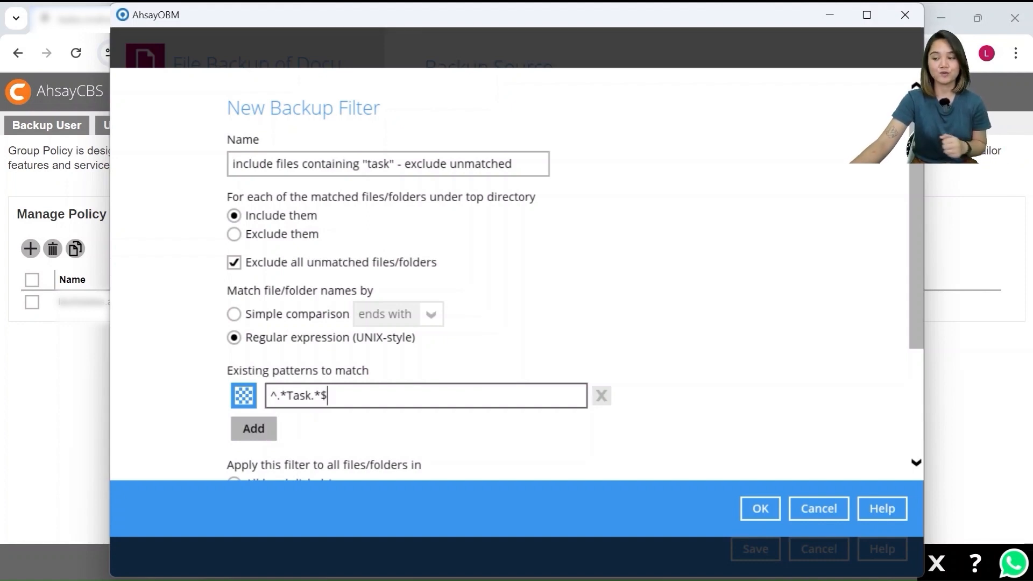
Limit the inclusion filter to files in C:\Users\AhsayMedia\Documents\Important Files and confirm the filter
scroll(380, 390, down, 2)
click(234, 415)
click(586, 438)
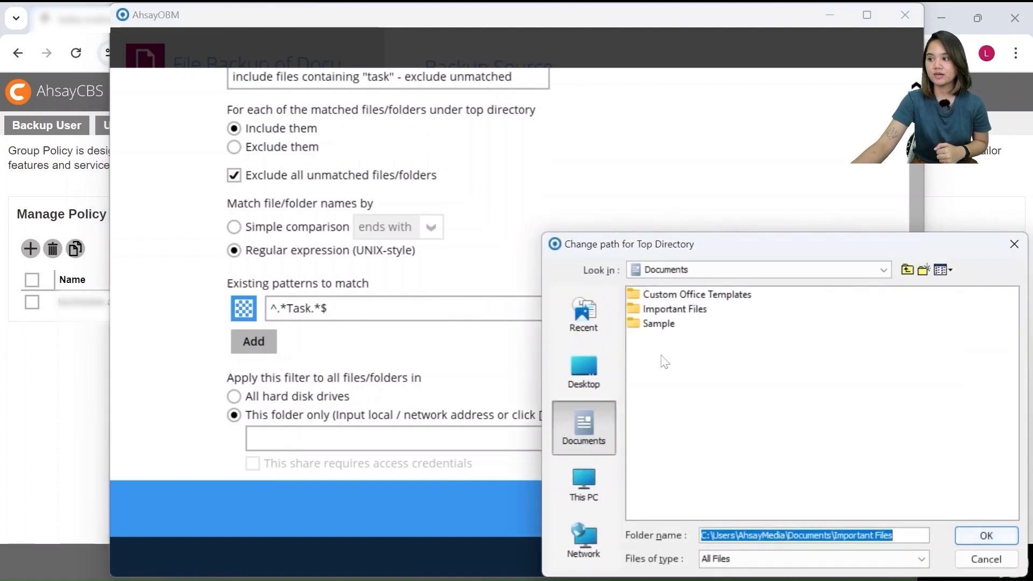
click(679, 311)
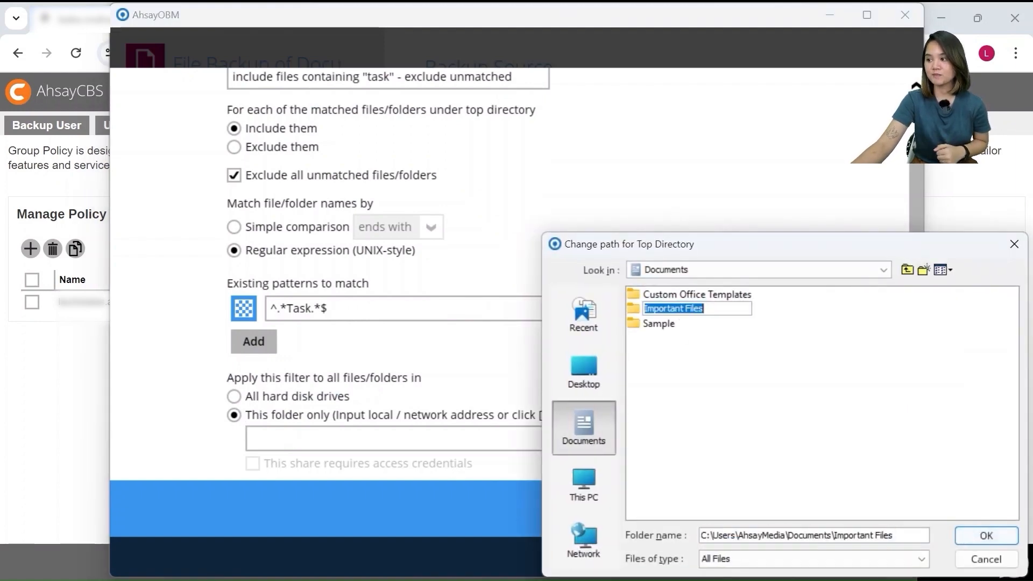
click(969, 535)
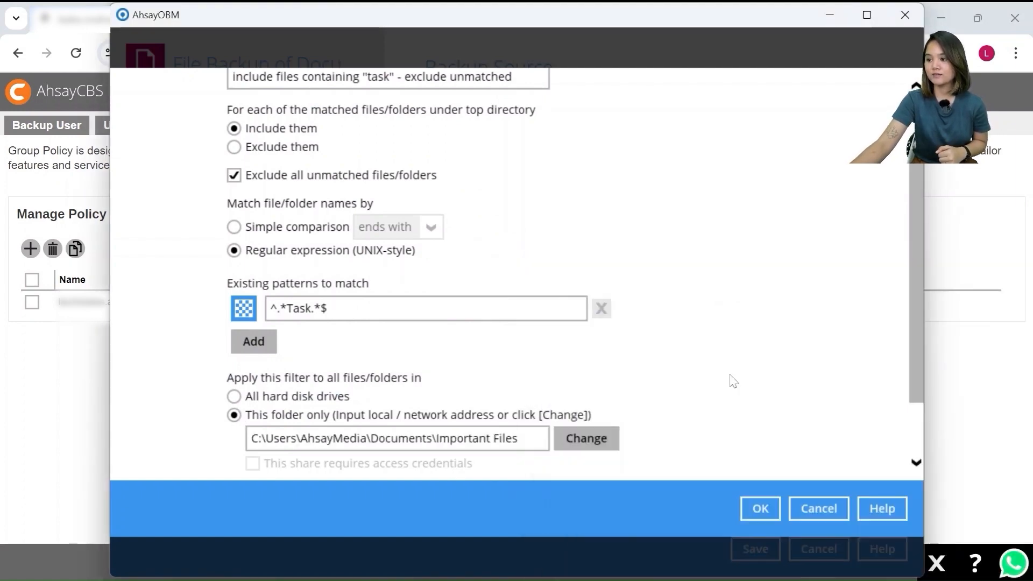
scroll(728, 377, down, 2)
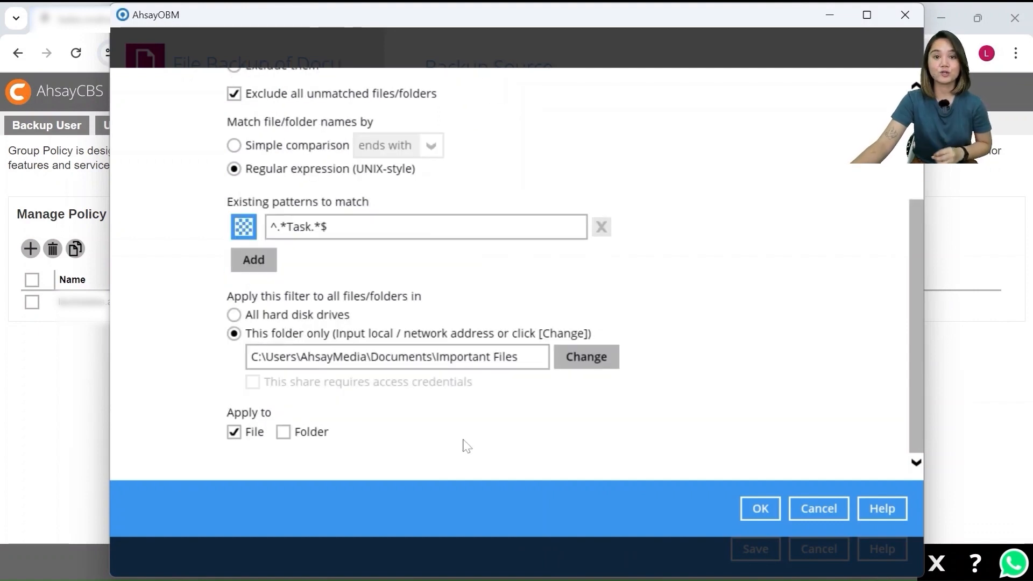
click(769, 506)
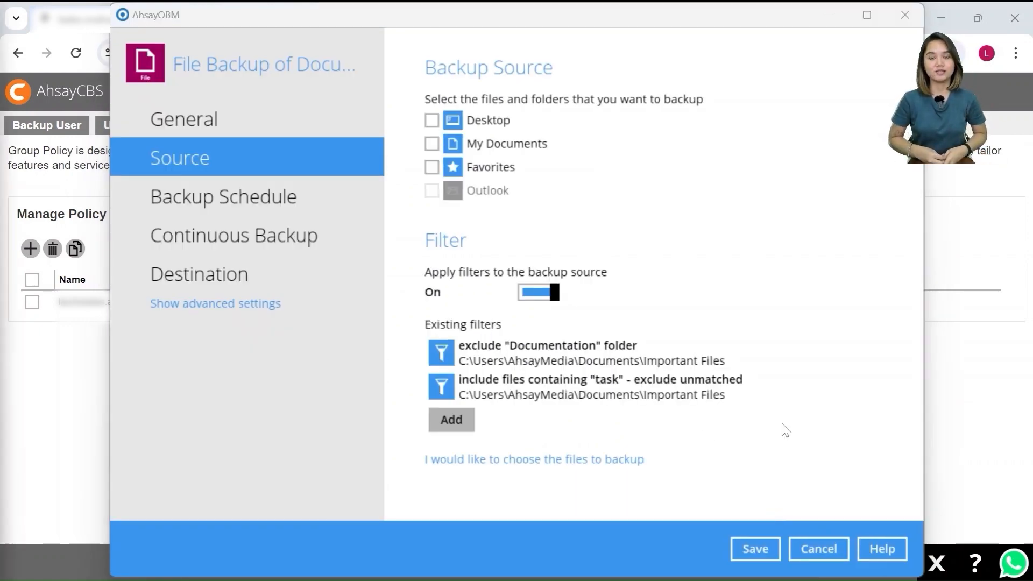
Show files in the advanced backup source and open C:\Users\AhsayMedia\Documents\Important Files
click(613, 459)
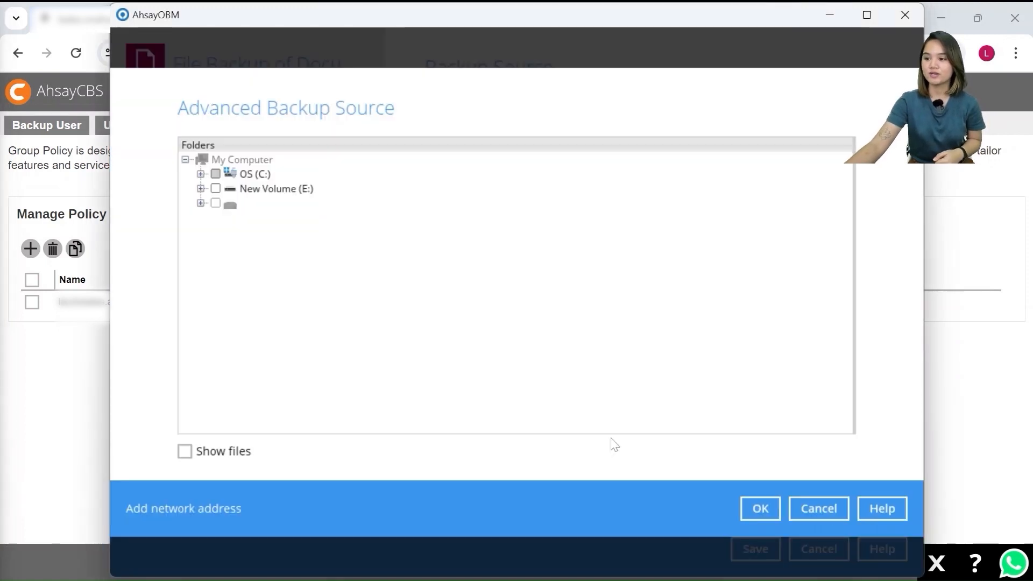
click(185, 451)
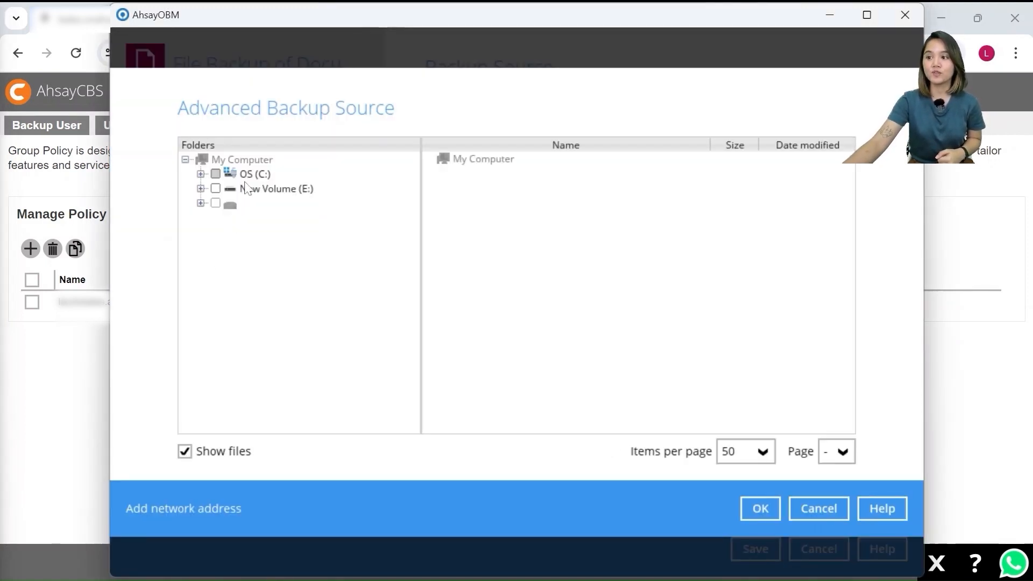
click(253, 174)
double_click(466, 305)
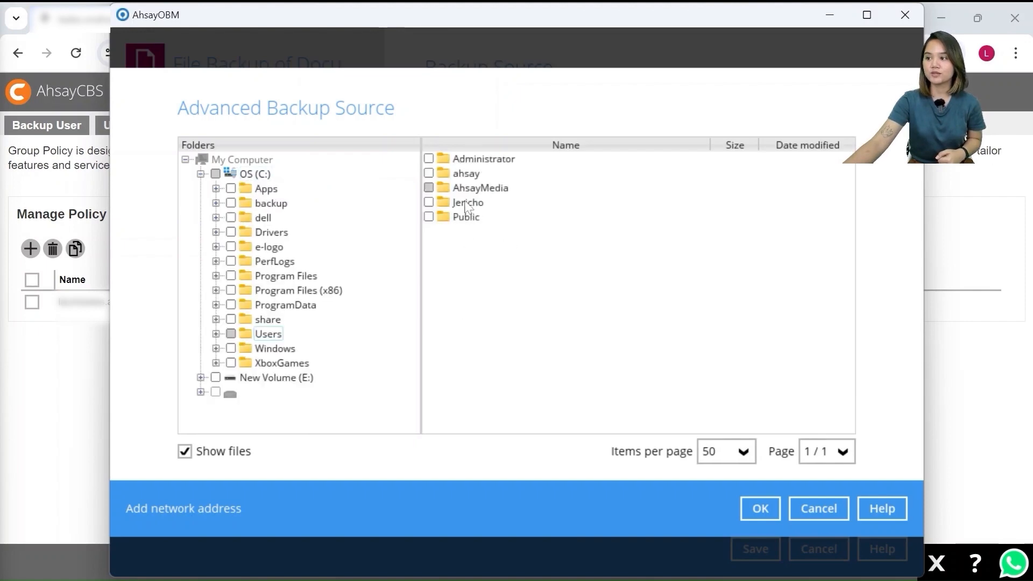
double_click(469, 188)
double_click(468, 216)
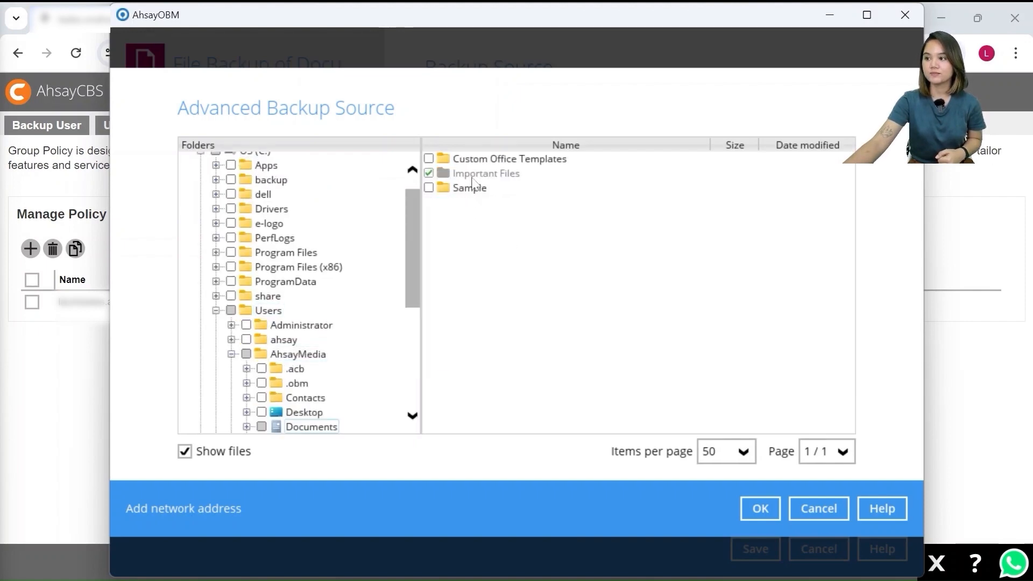
double_click(473, 174)
Examine which files the filters select across the pages of Important Files and inside its Documentation subfolder
scroll(473, 177, down, 10)
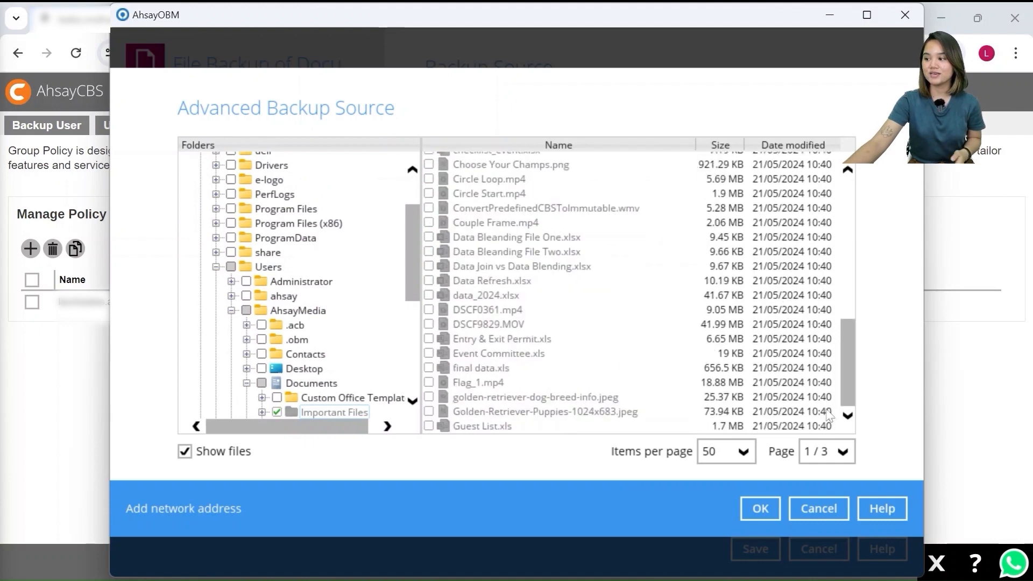
click(826, 452)
click(815, 499)
click(826, 452)
click(815, 521)
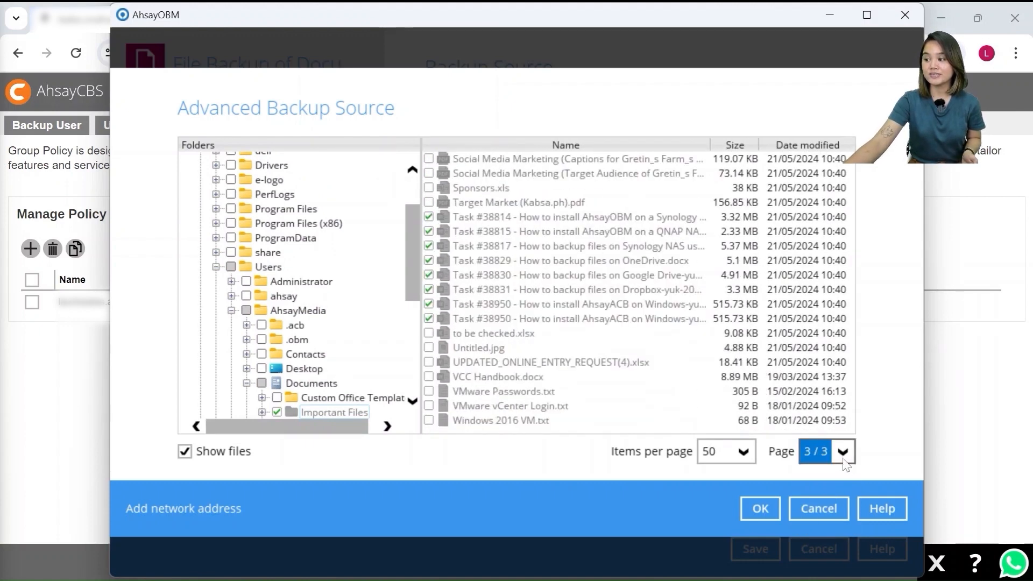
click(843, 453)
click(824, 479)
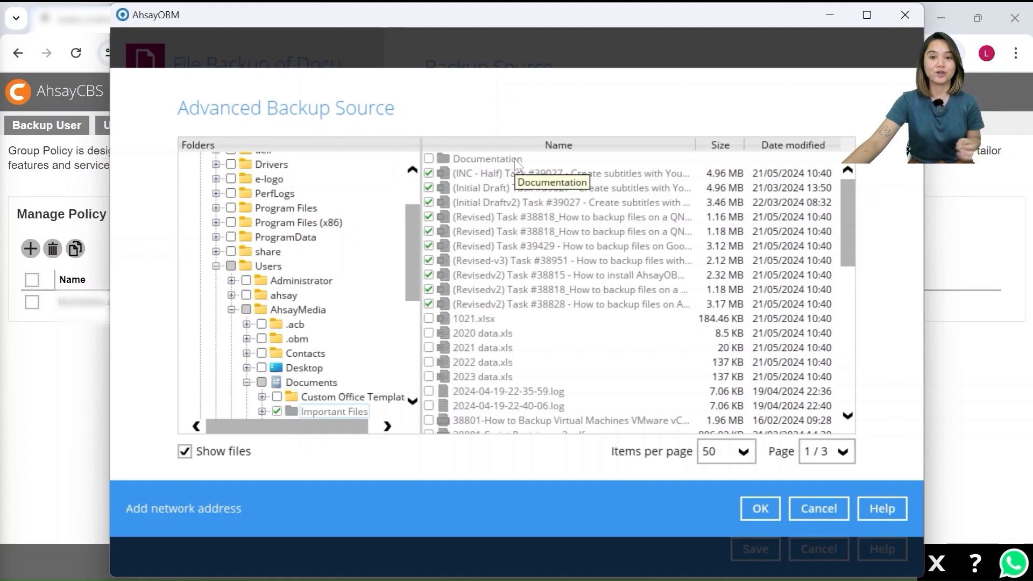
double_click(514, 160)
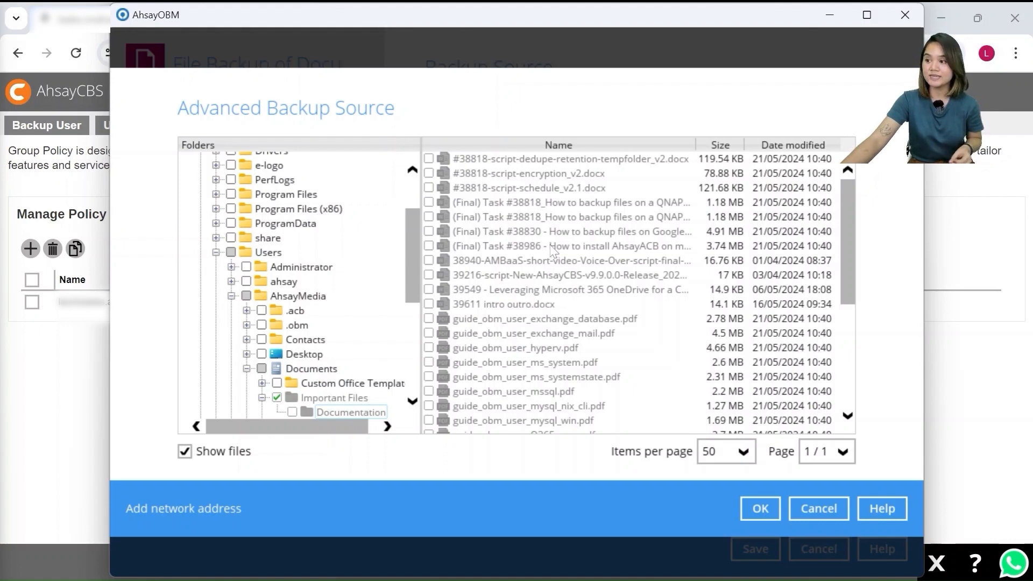
scroll(553, 252, down, 5)
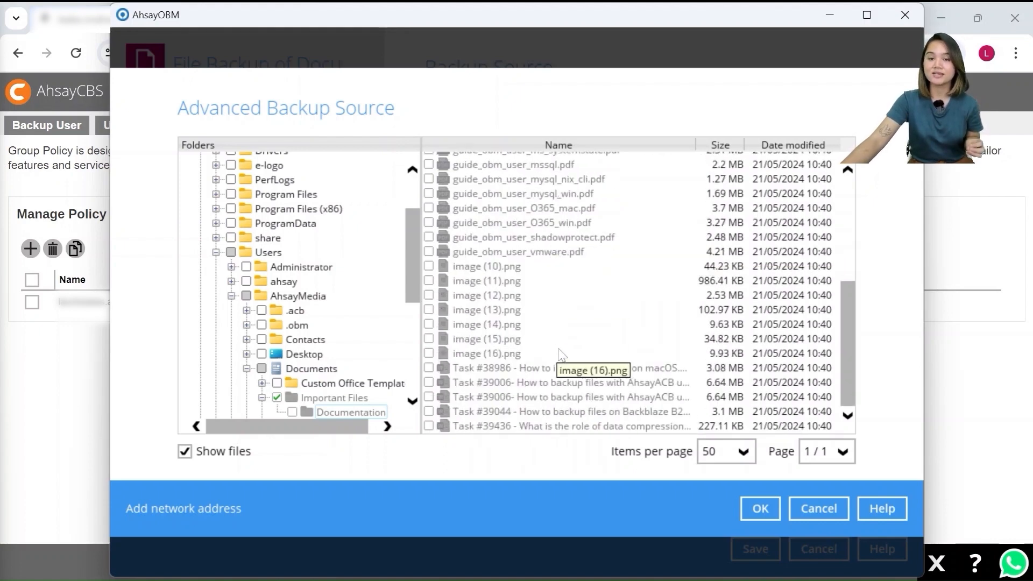